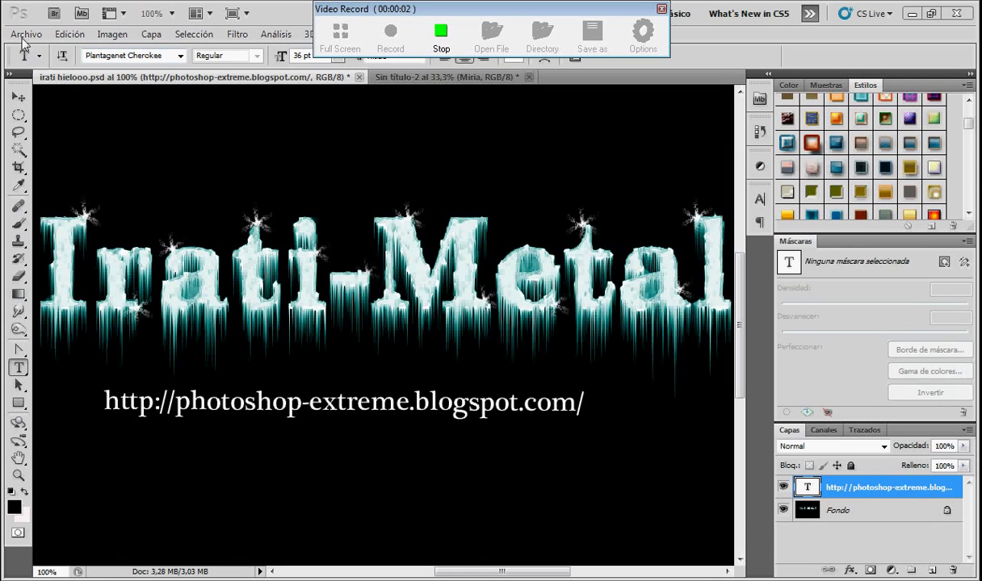
# Step: Create a new white 66 × 51.01 cm document at 72 ppi
pyautogui.click(24, 34)
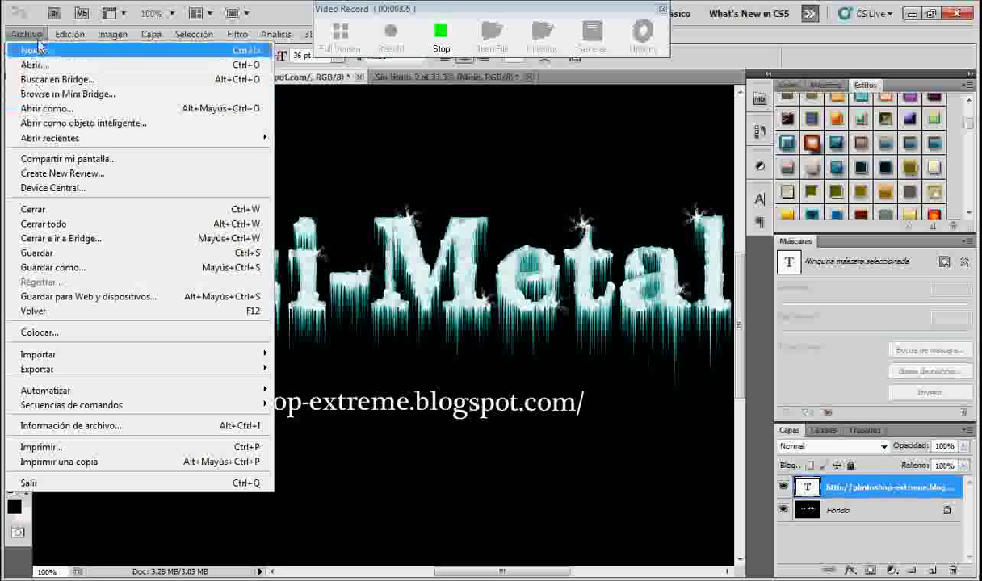
pyautogui.click(37, 49)
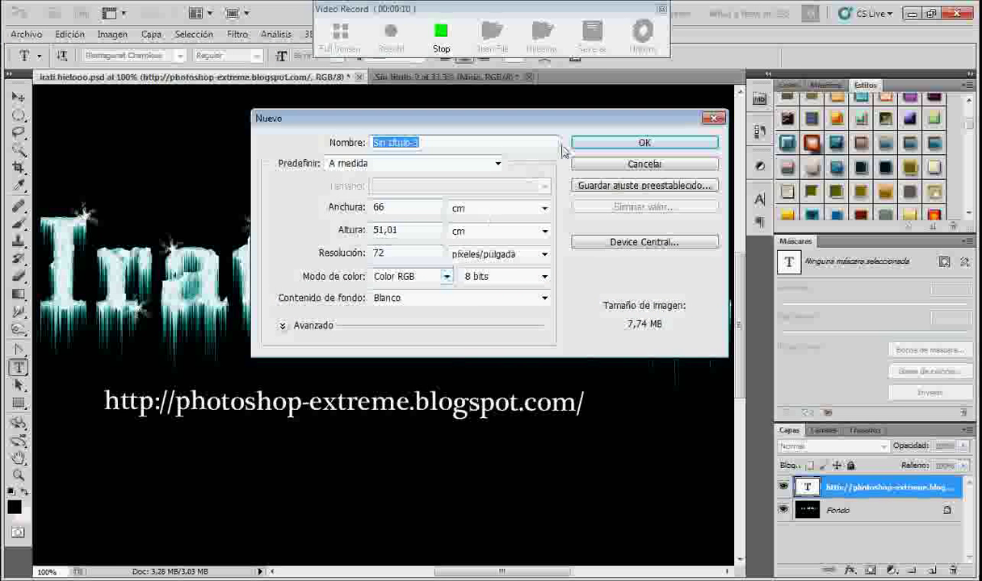
pyautogui.click(593, 139)
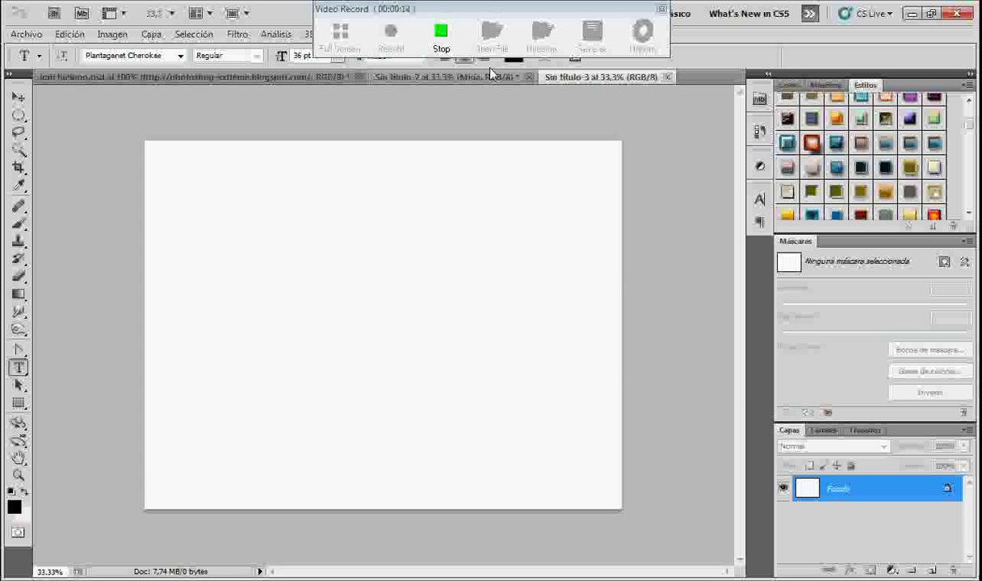
pyautogui.click(491, 76)
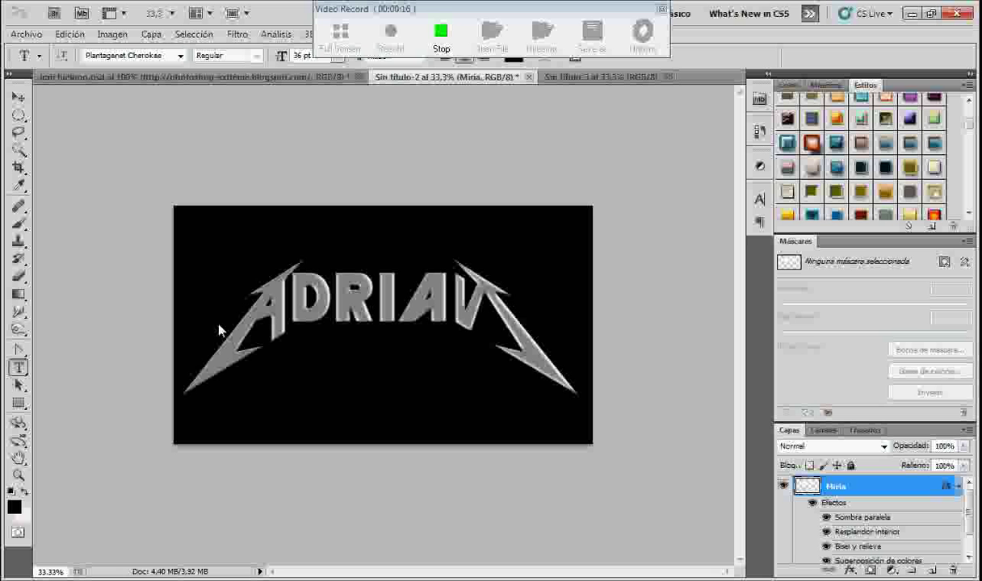
# Step: Return from the ADRIAN example to the blank document and pick the Brush tool
pyautogui.click(595, 75)
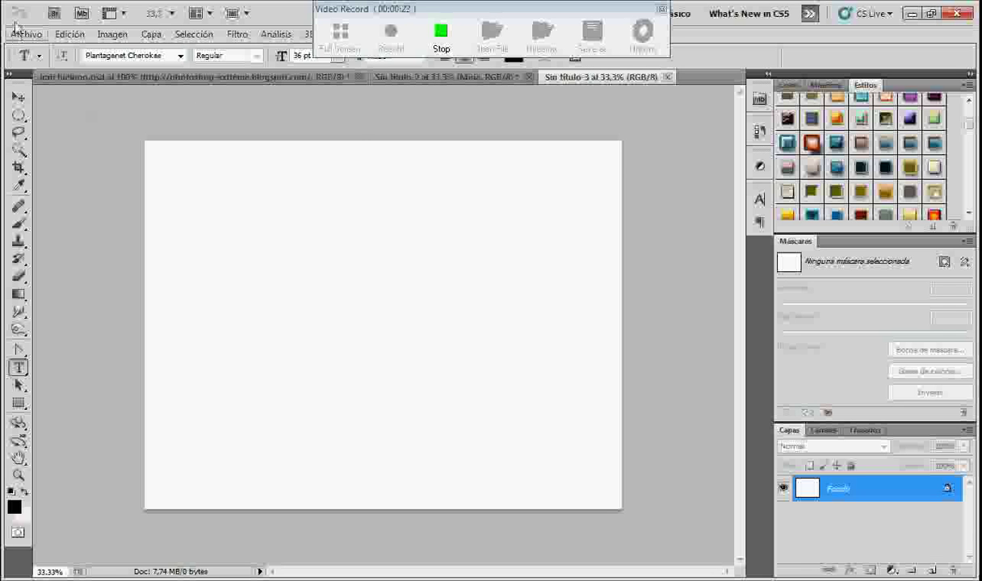
pyautogui.click(18, 223)
# Step: Paint over the whole canvas with a large soft black brush until no white remains
pyautogui.moveTo(179, 162)
pyautogui.mouseDown()
pyautogui.moveTo(307, 472)
pyautogui.moveTo(586, 406)
pyautogui.moveTo(245, 344)
pyautogui.moveTo(179, 186)
pyautogui.moveTo(55, 164)
pyautogui.moveTo(202, 260)
pyautogui.moveTo(226, 328)
pyautogui.moveTo(355, 218)
pyautogui.mouseUp()
pyautogui.moveTo(606, 170)
pyautogui.mouseDown()
pyautogui.moveTo(587, 221)
pyautogui.moveTo(581, 356)
pyautogui.moveTo(528, 224)
pyautogui.moveTo(421, 202)
pyautogui.moveTo(525, 355)
pyautogui.moveTo(565, 161)
pyautogui.moveTo(537, 171)
pyautogui.moveTo(482, 154)
pyautogui.moveTo(264, 259)
pyautogui.mouseUp()
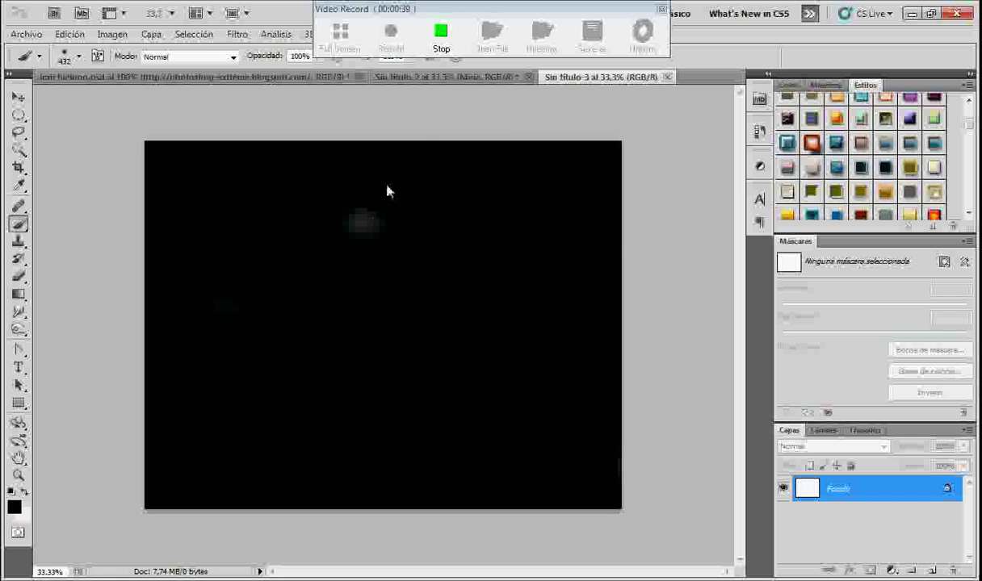
pyautogui.moveTo(387, 190); pyautogui.dragTo(389, 183)
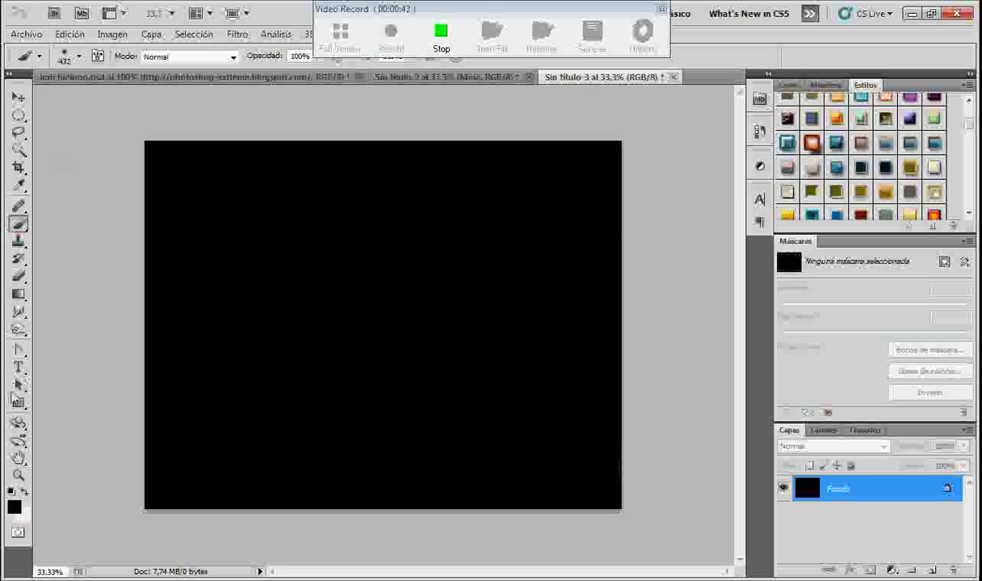
pyautogui.click(19, 366)
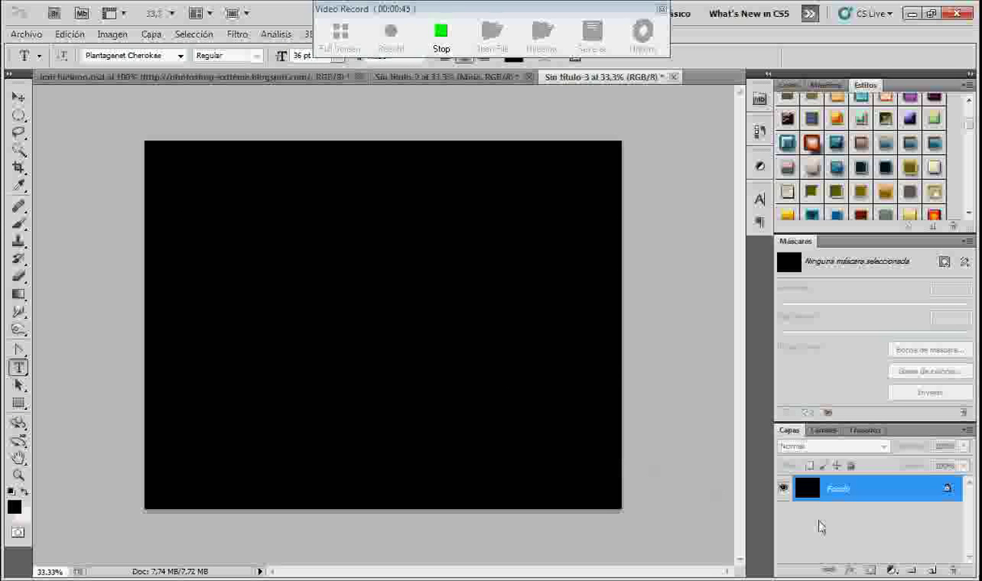
# Step: Add a new layer and draw a text box spanning most of the canvas
pyautogui.click(932, 570)
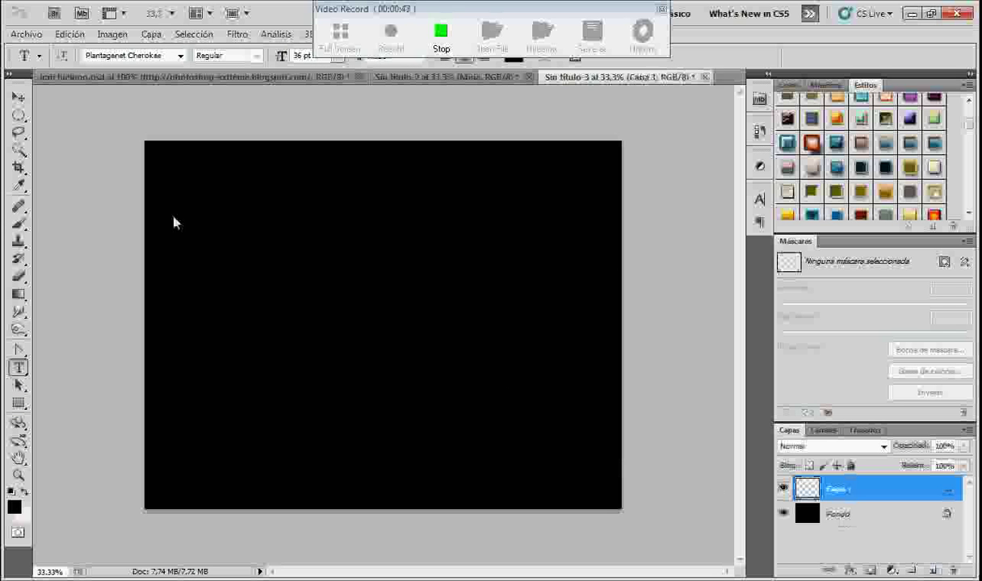
pyautogui.moveTo(167, 172); pyautogui.dragTo(582, 478)
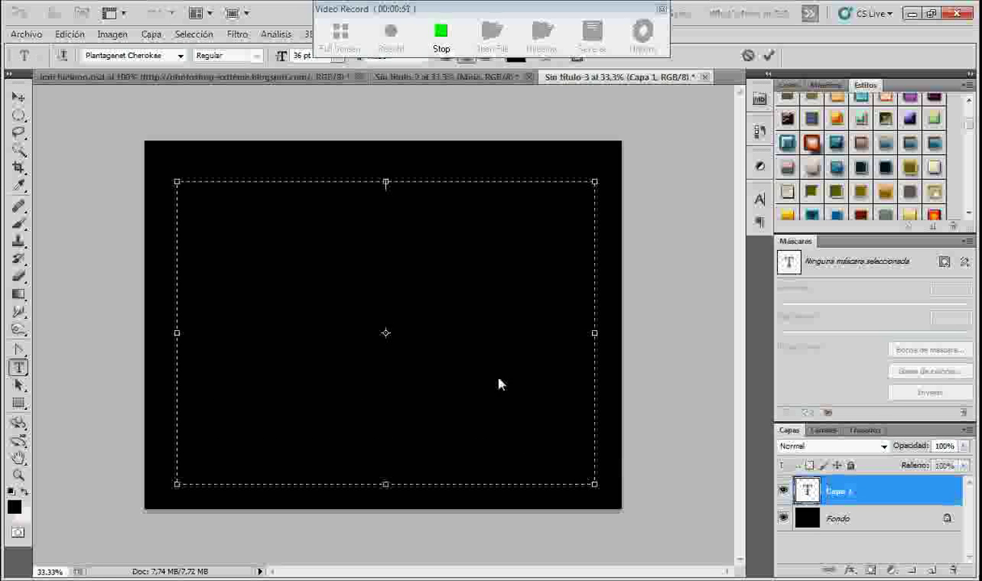
pyautogui.click(306, 55)
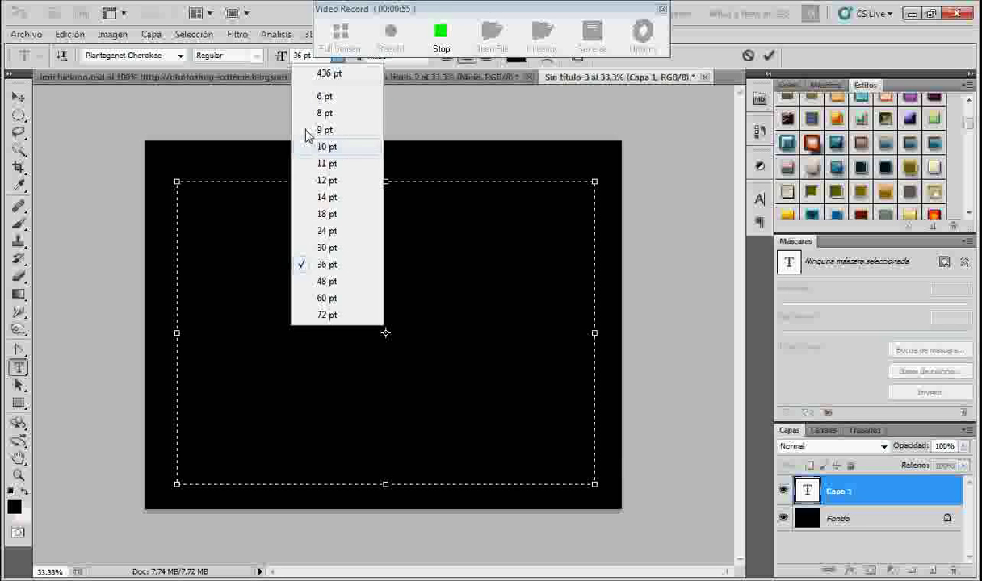
pyautogui.click(282, 49)
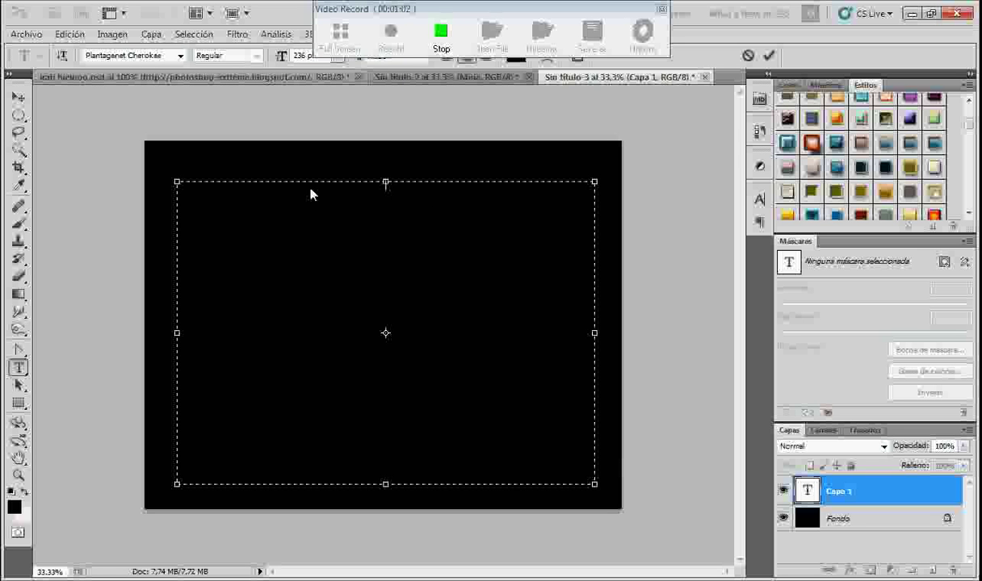
# Step: Undo a stray entry, make white the text colour and type 'Miriam'
pyautogui.write('36')
pyautogui.hotkey('ctrl', 'z')
pyautogui.press('BackSpace')
pyautogui.click(16, 485)
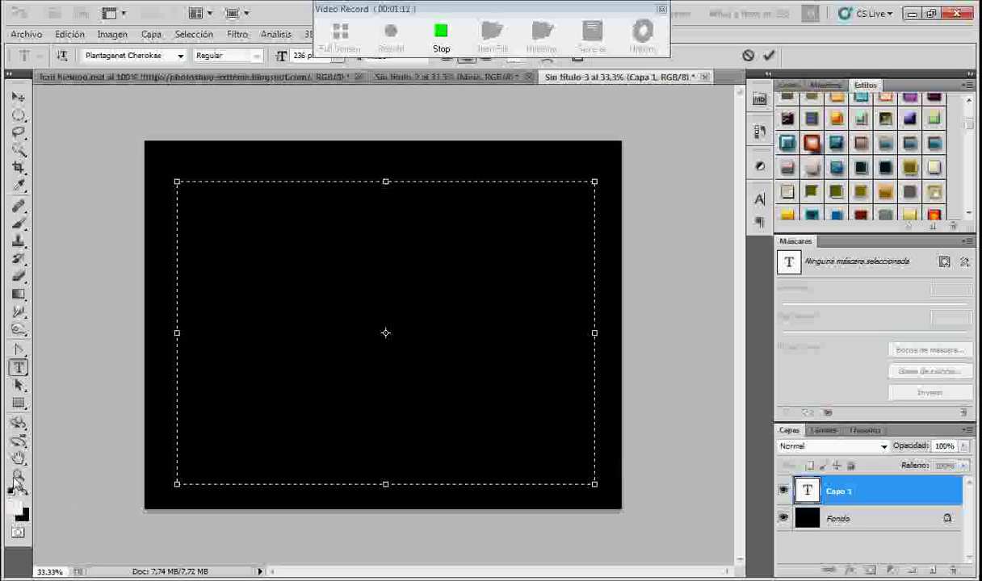
pyautogui.write('Mi')
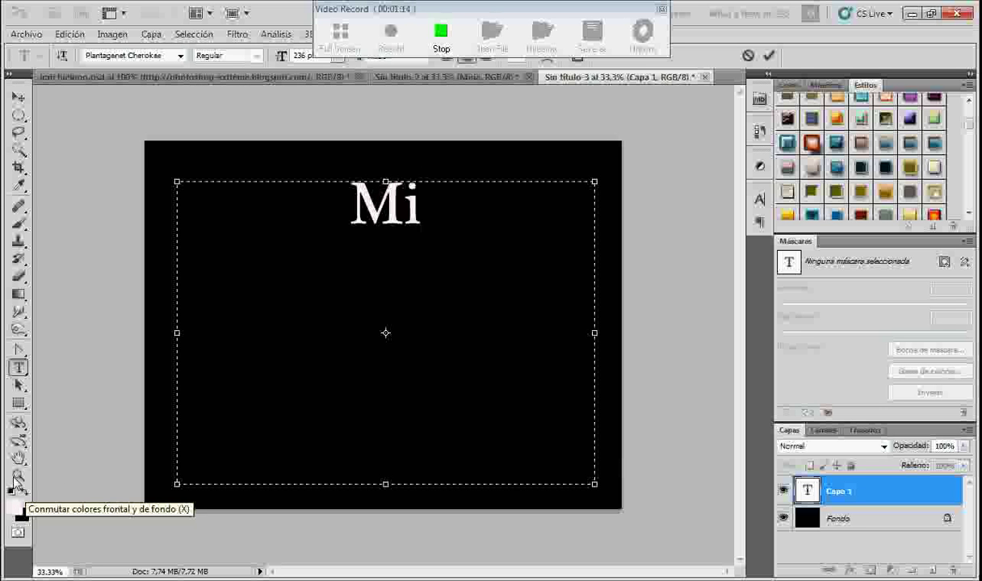
pyautogui.write('riam')
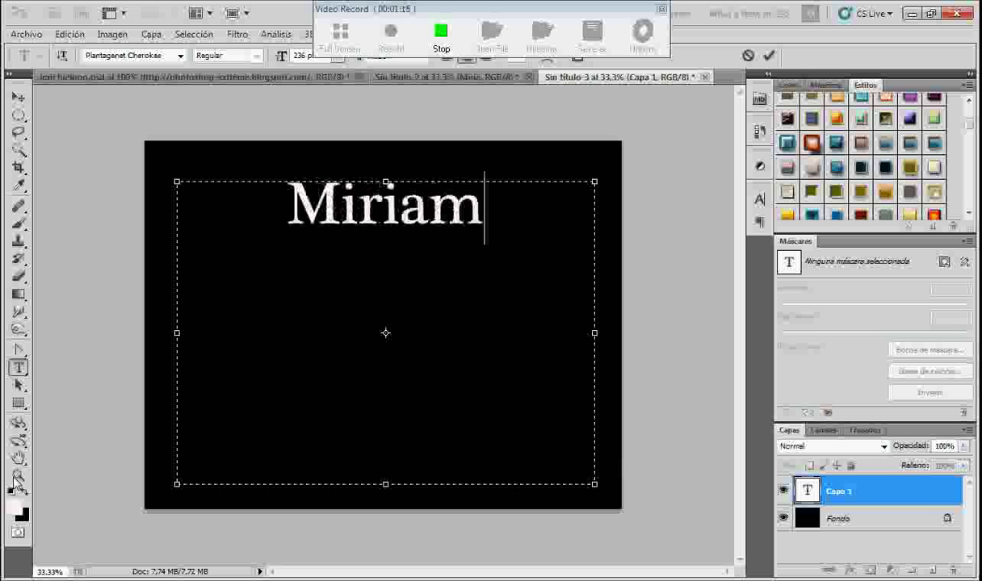
# Step: Enlarge the Miriam text to 366 pt and move it lower on the canvas
pyautogui.hotkey('shift', 'Left')
pyautogui.hotkey('shift', 'Left')
pyautogui.hotkey('shift', 'Left')
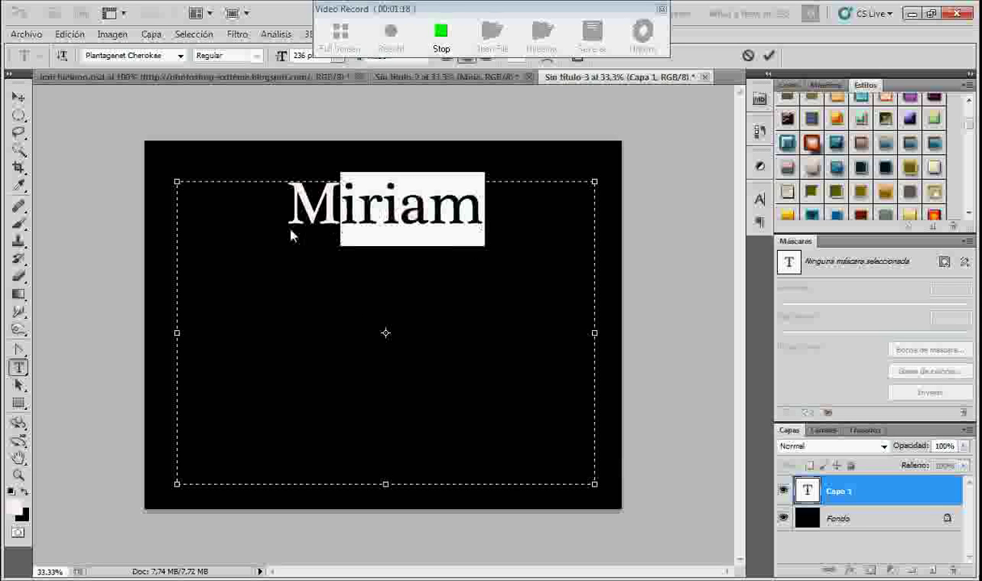
pyautogui.hotkey('shift', 'Left')
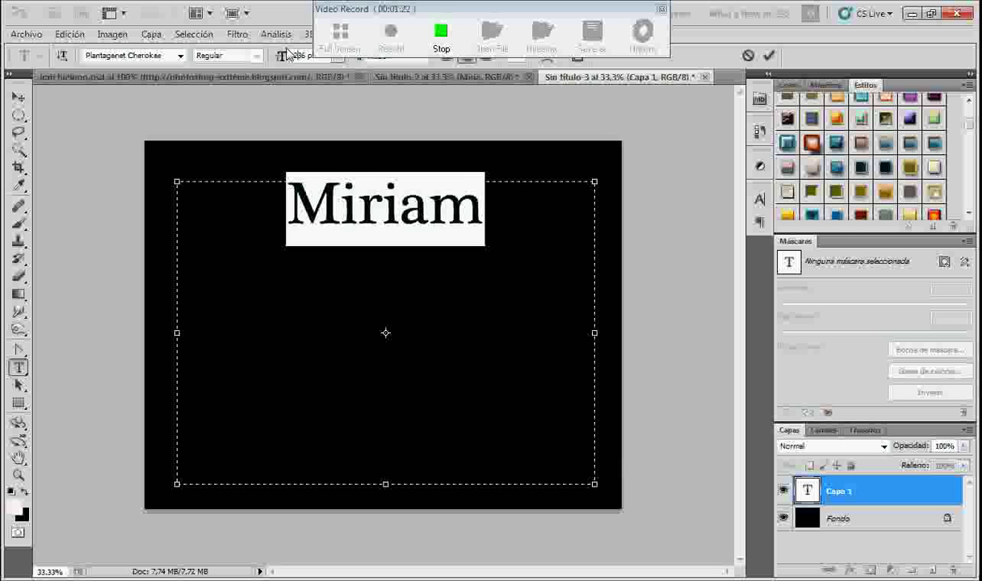
pyautogui.moveTo(289, 51); pyautogui.dragTo(287, 49)
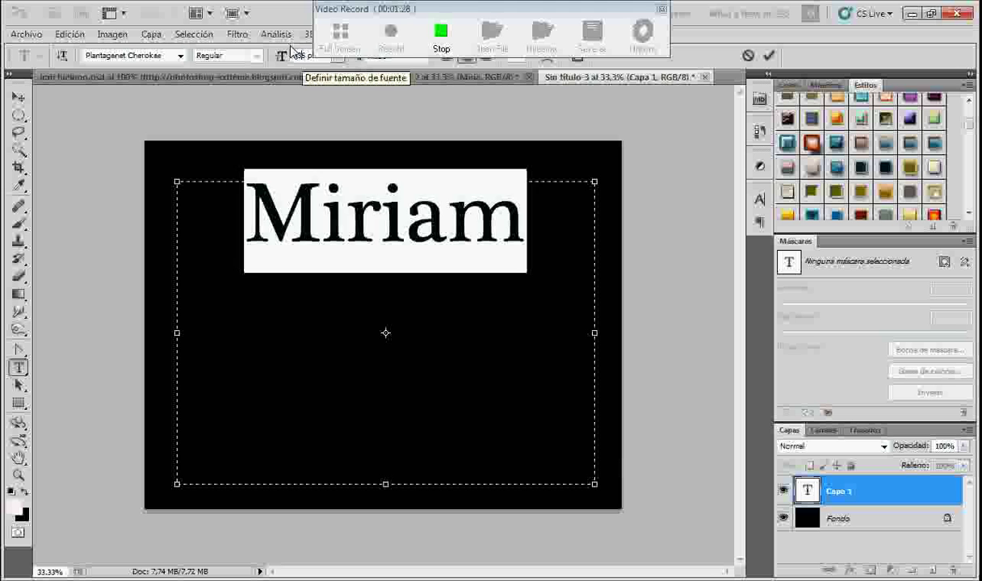
pyautogui.moveTo(292, 52); pyautogui.dragTo(299, 52)
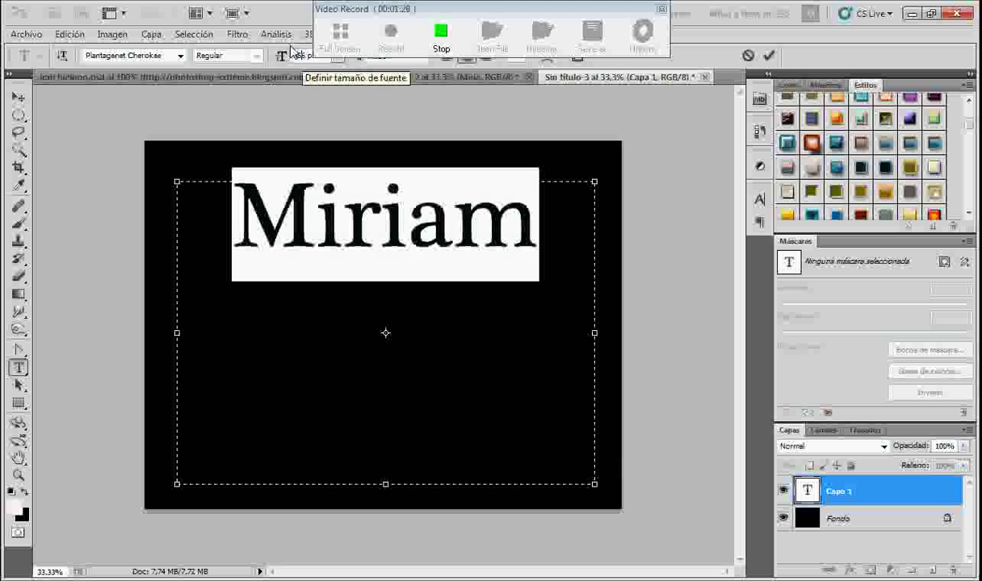
pyautogui.click(533, 257)
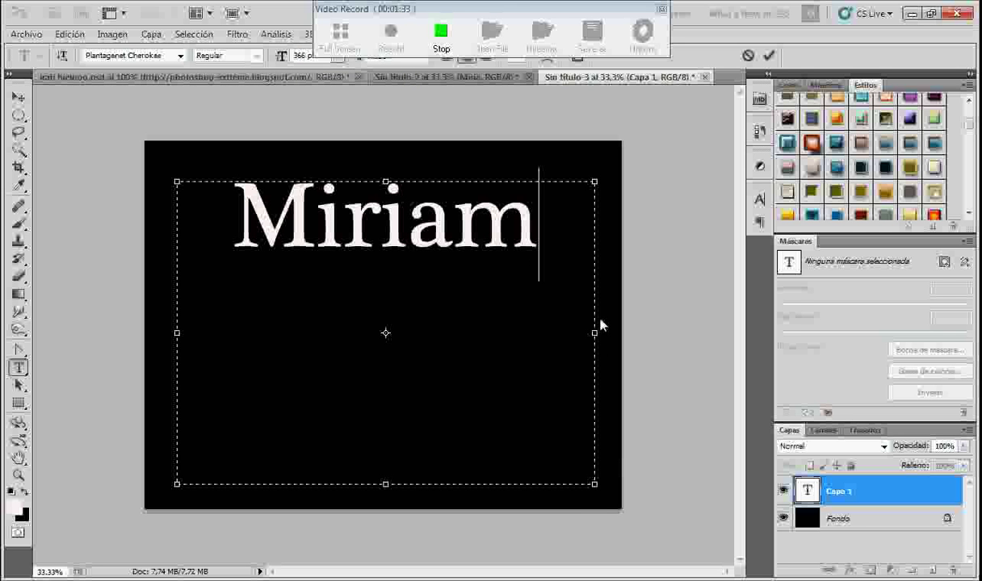
pyautogui.moveTo(601, 324); pyautogui.dragTo(602, 328)
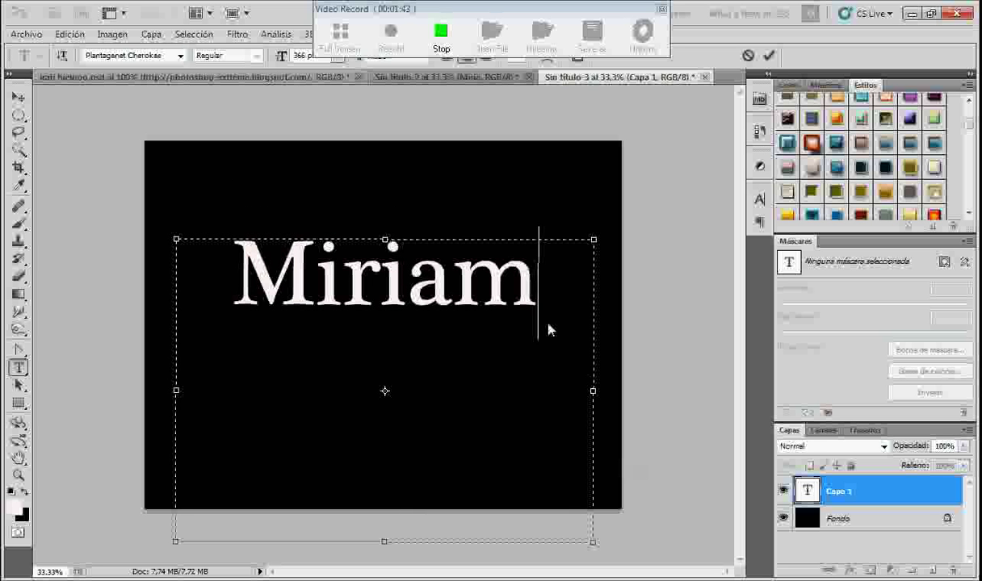
pyautogui.moveTo(548, 329); pyautogui.dragTo(195, 285)
# Step: Change the text's font to Pastor of Muppets
pyautogui.click(179, 55)
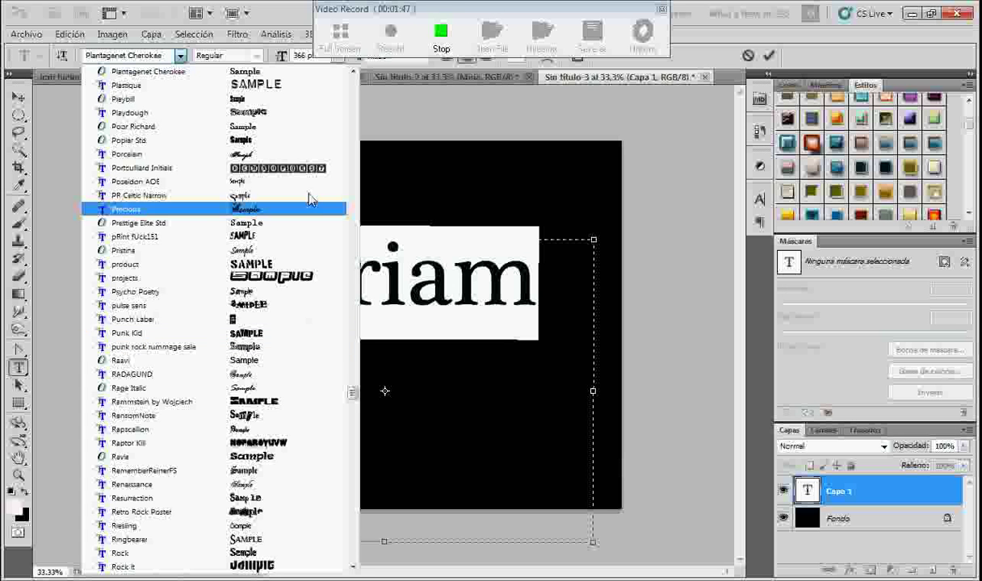
pyautogui.scroll(1, 342, 69)
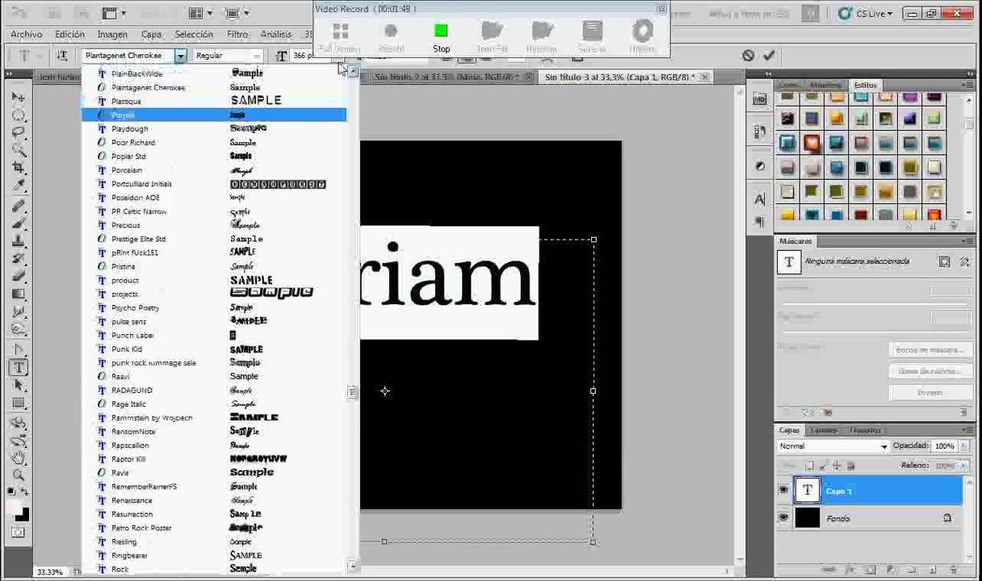
pyautogui.scroll(1, 342, 69)
pyautogui.scroll(1, 342, 69)
pyautogui.scroll(1, 342, 70)
pyautogui.scroll(1, 342, 69)
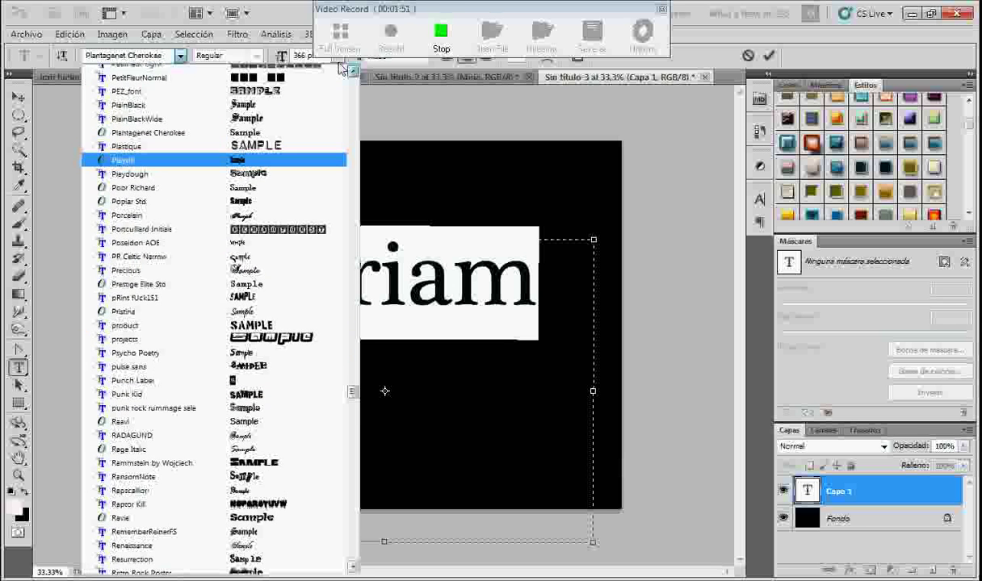
pyautogui.scroll(1, 343, 69)
pyautogui.scroll(2, 339, 314)
pyautogui.scroll(2, 344, 386)
pyautogui.scroll(1, 345, 386)
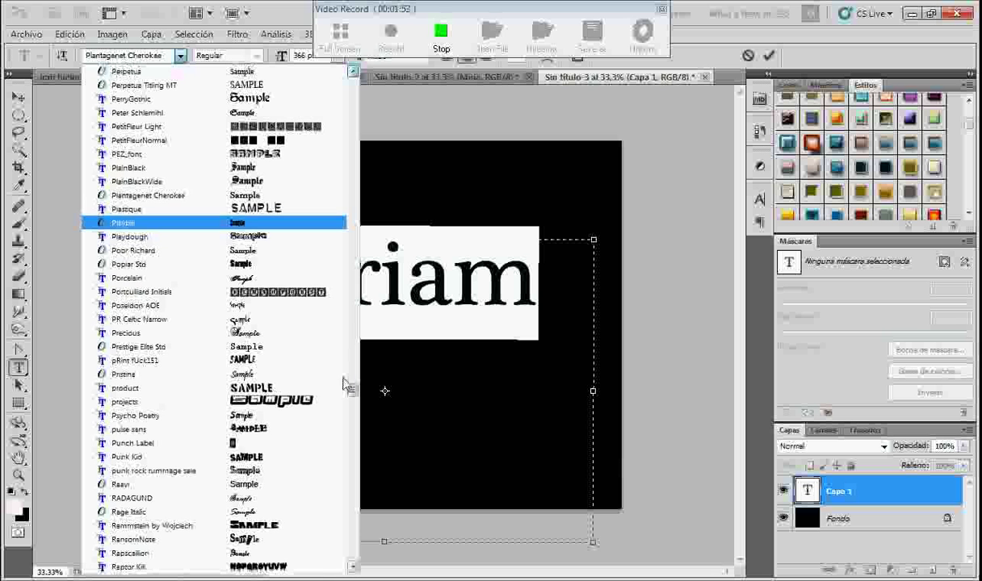
pyautogui.moveTo(344, 386); pyautogui.dragTo(344, 377)
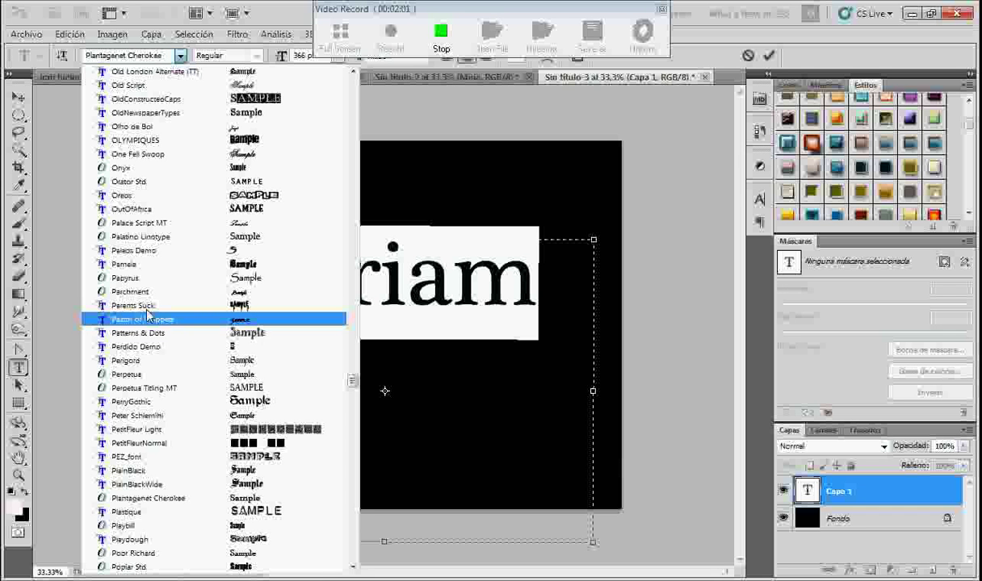
pyautogui.click(150, 315)
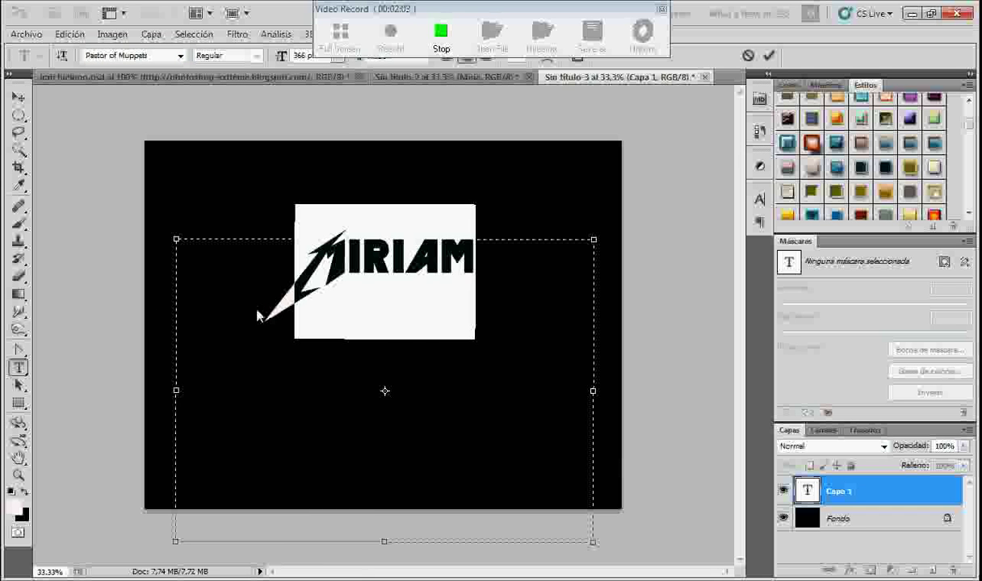
pyautogui.click(440, 305)
# Step: Delete the final M, resize MIRIA to 566 pt and shift it left
pyautogui.click(479, 275)
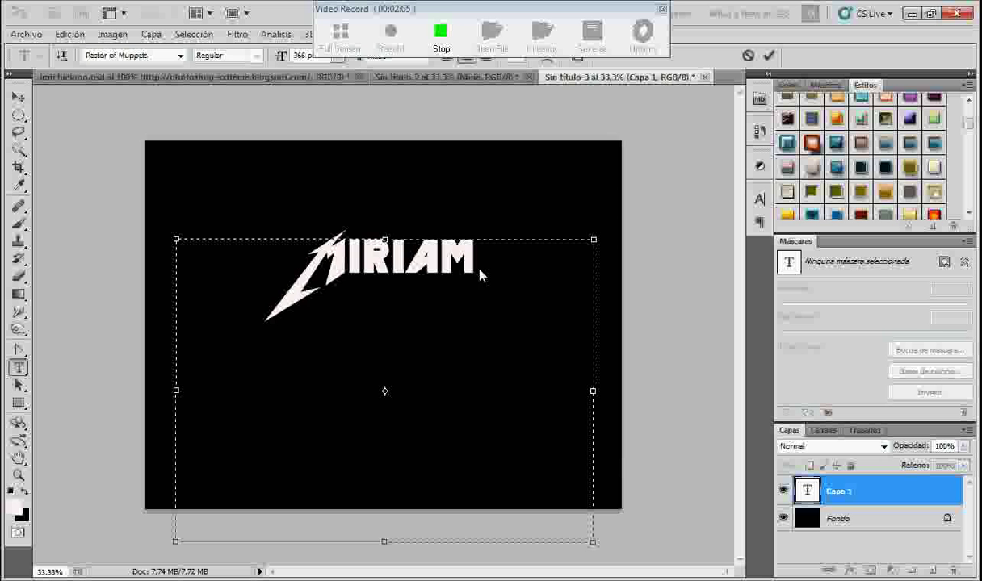
pyautogui.press('BackSpace')
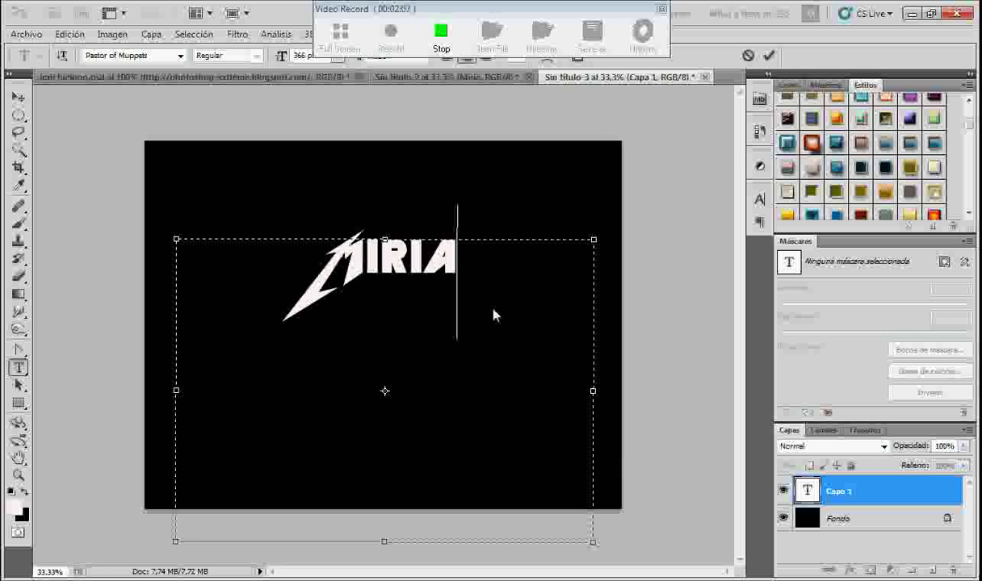
pyautogui.moveTo(476, 311); pyautogui.dragTo(263, 285)
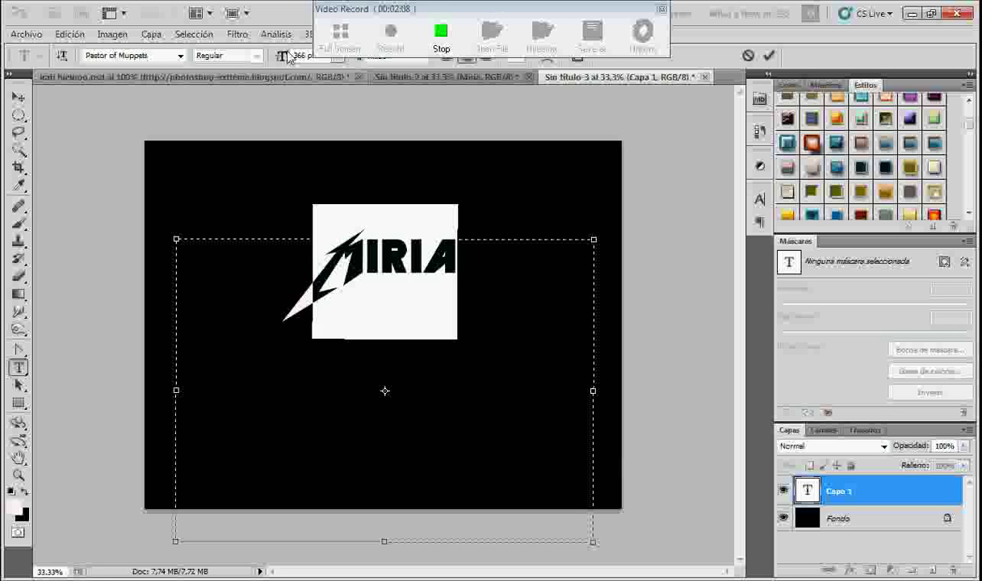
pyautogui.scroll(1, 288, 48)
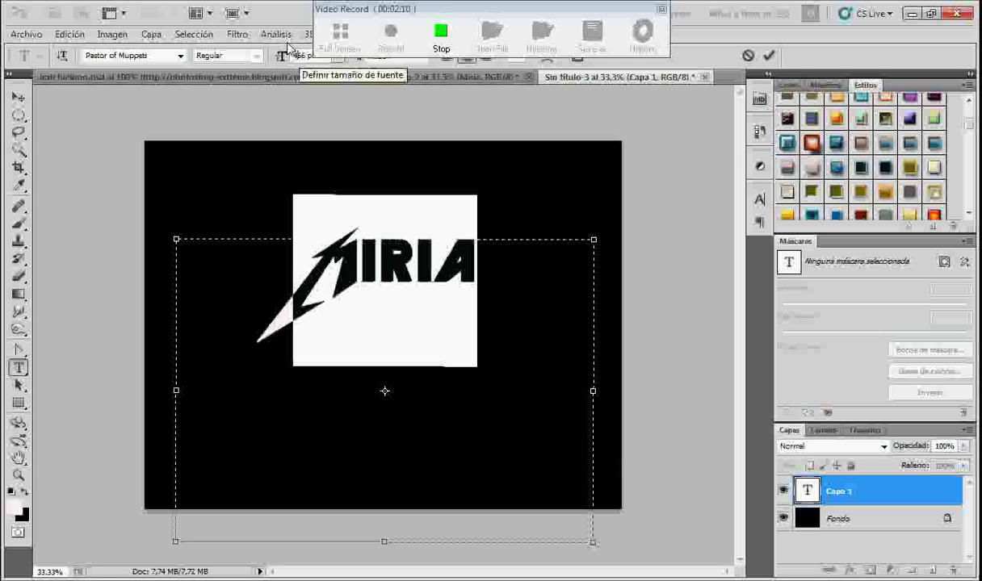
pyautogui.scroll(1, 289, 49)
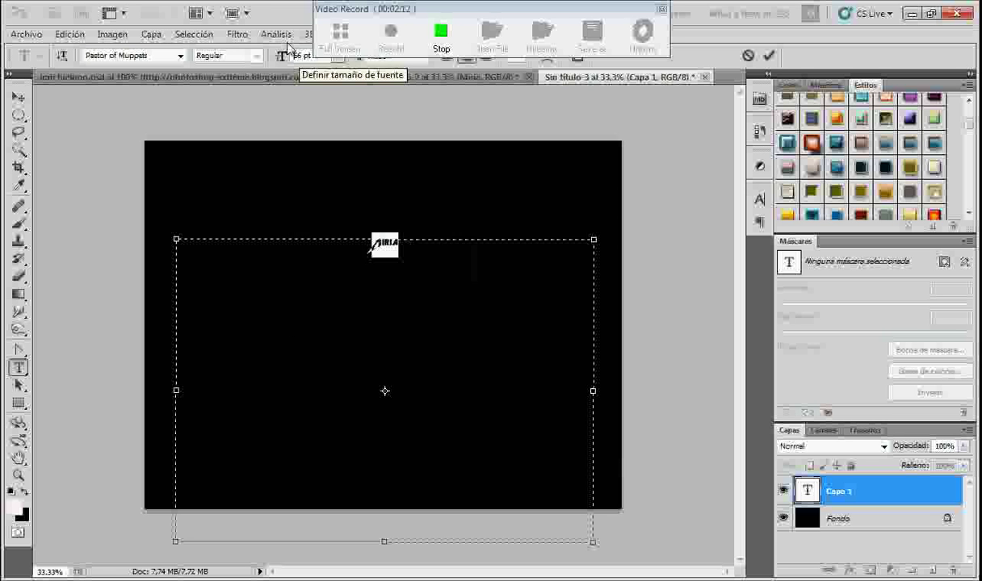
pyautogui.click(499, 288)
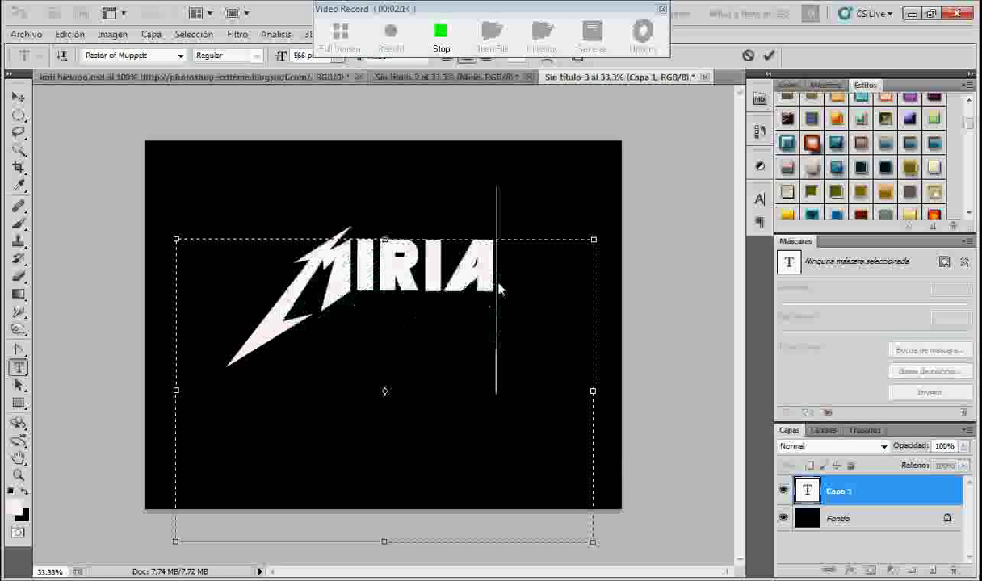
pyautogui.moveTo(657, 311)
pyautogui.mouseDown()
pyautogui.moveTo(611, 322)
pyautogui.moveTo(627, 328)
pyautogui.mouseUp()
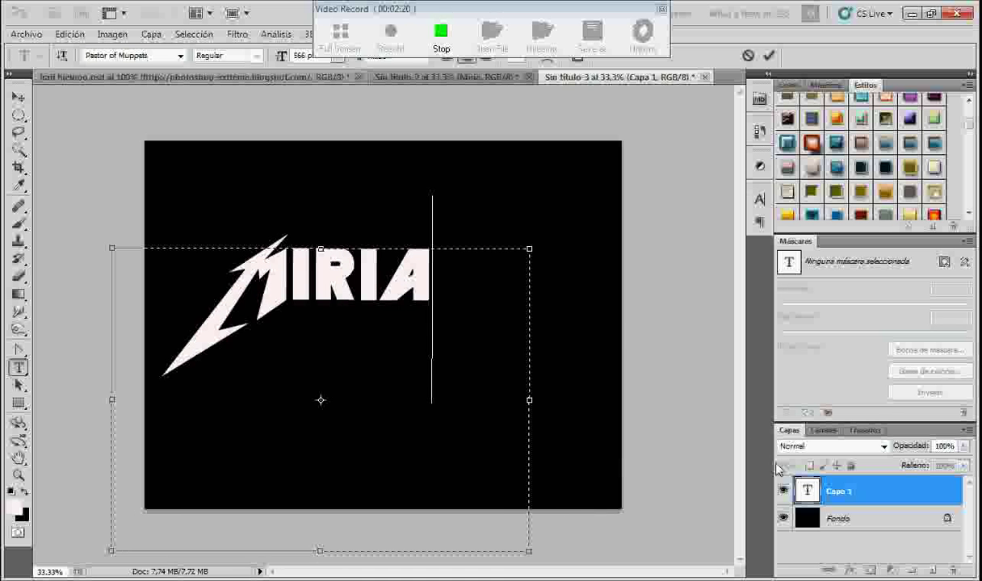
pyautogui.click(817, 547)
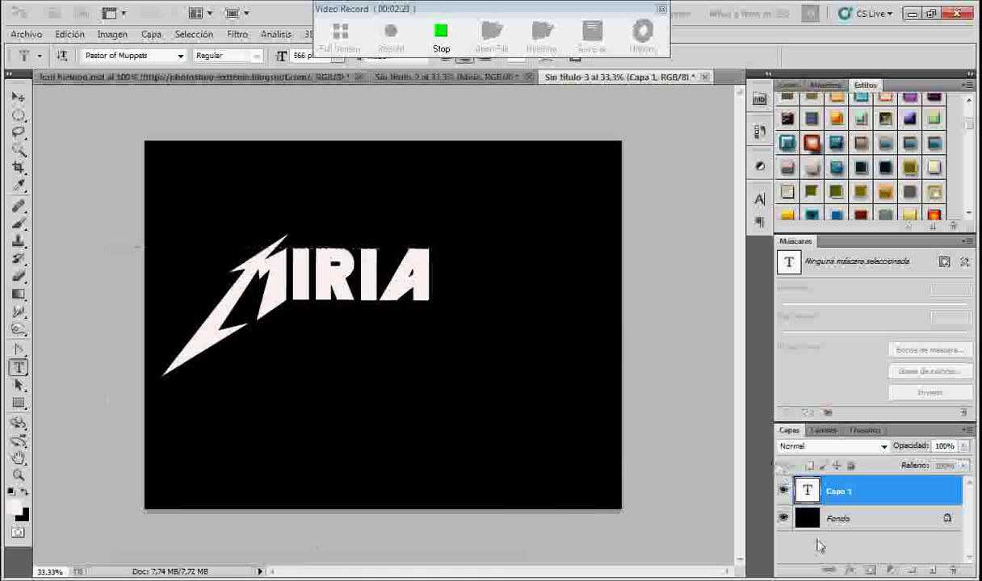
# Step: Add a separate 'M' on a new text layer to the right of MIRIA
pyautogui.click(930, 570)
pyautogui.moveTo(444, 248)
pyautogui.mouseDown()
pyautogui.moveTo(615, 426)
pyautogui.moveTo(597, 440)
pyautogui.mouseUp()
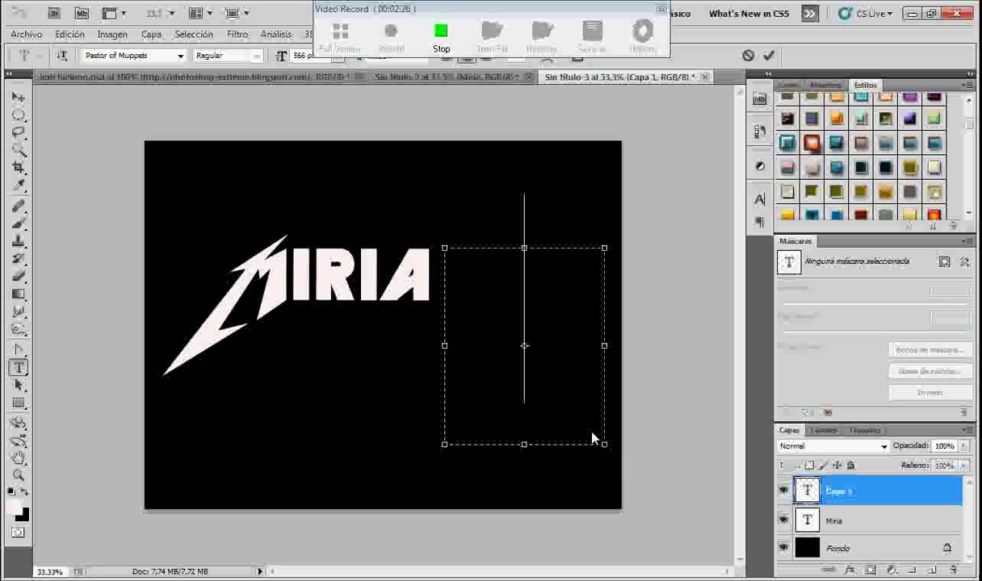
pyautogui.write('M')
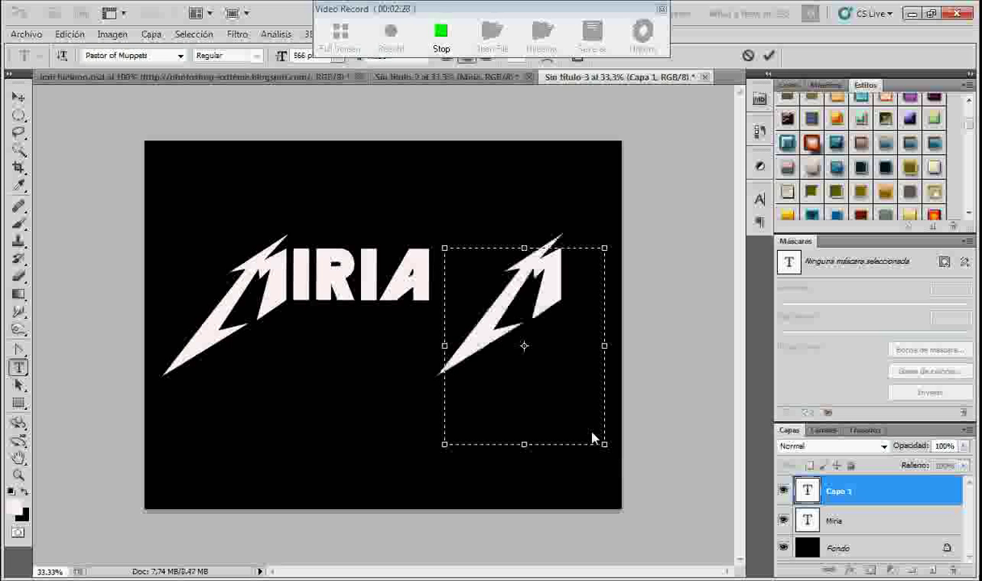
# Step: Rasterize the lone M text layer into a pixel layer
pyautogui.click(807, 549)
pyautogui.click(815, 490)
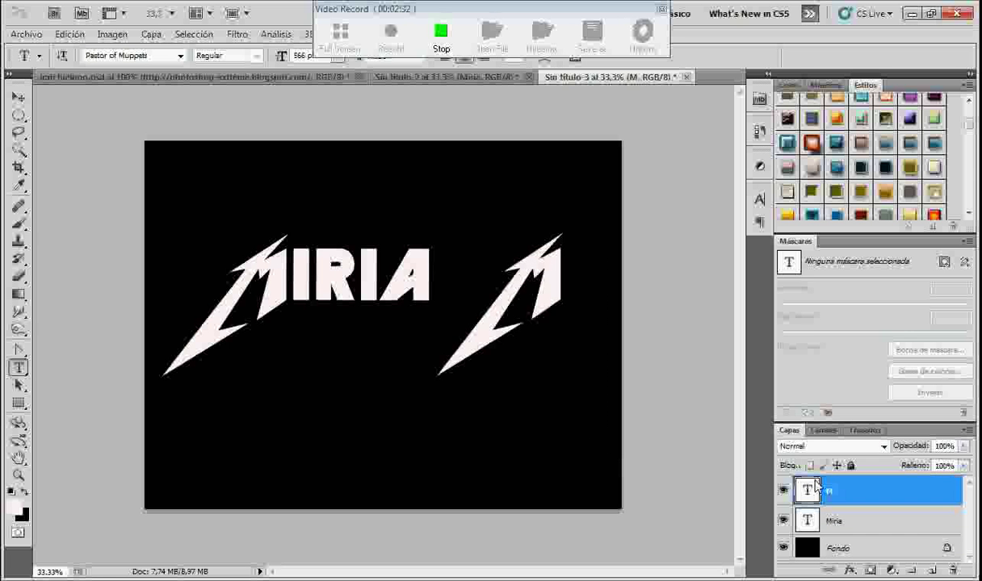
pyautogui.rightClick(817, 488)
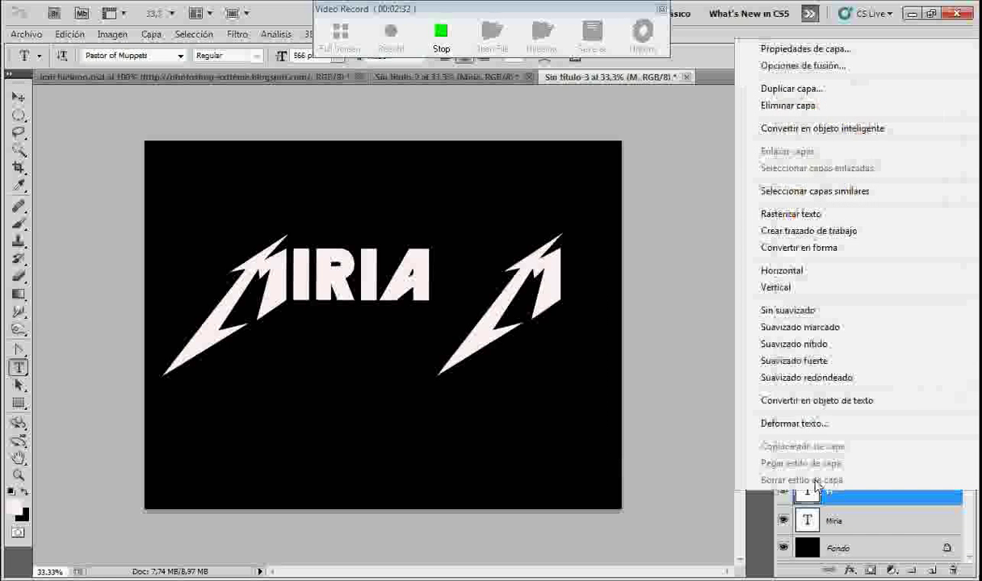
pyautogui.click(799, 213)
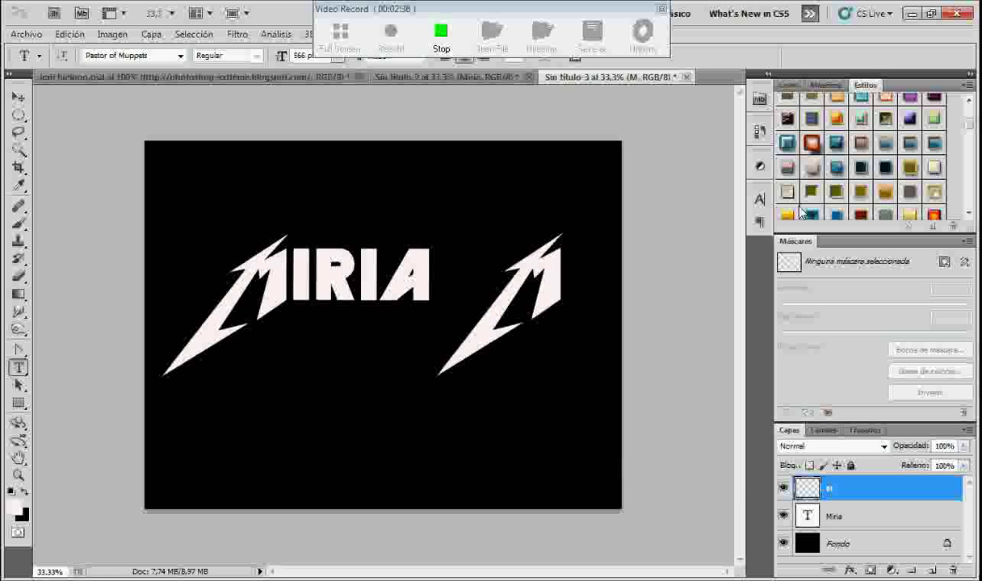
pyautogui.click(151, 34)
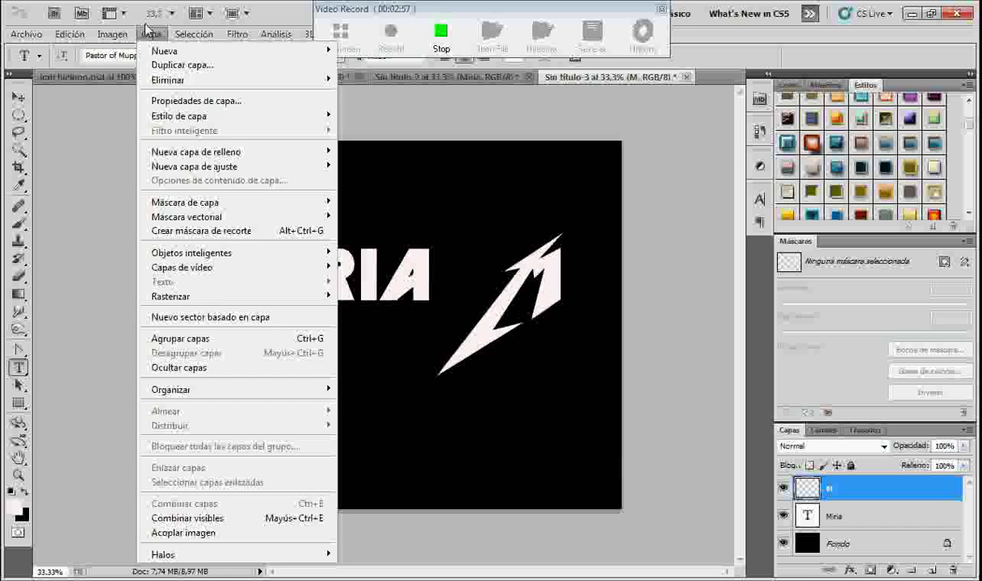
# Step: Flip the M horizontally with Free Transform and place it right after MIRIA
pyautogui.click(148, 32)
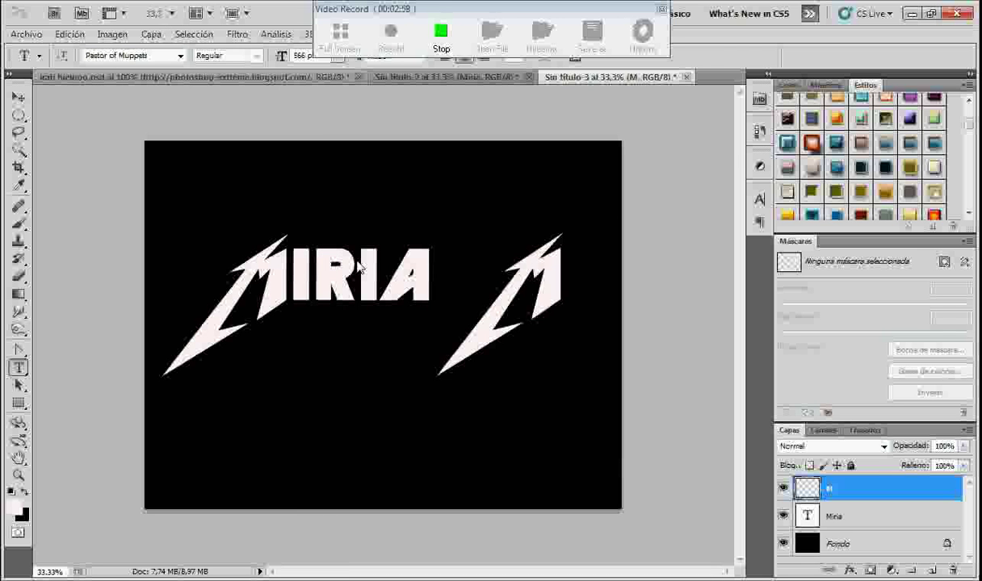
pyautogui.hotkey('ctrl', 't')
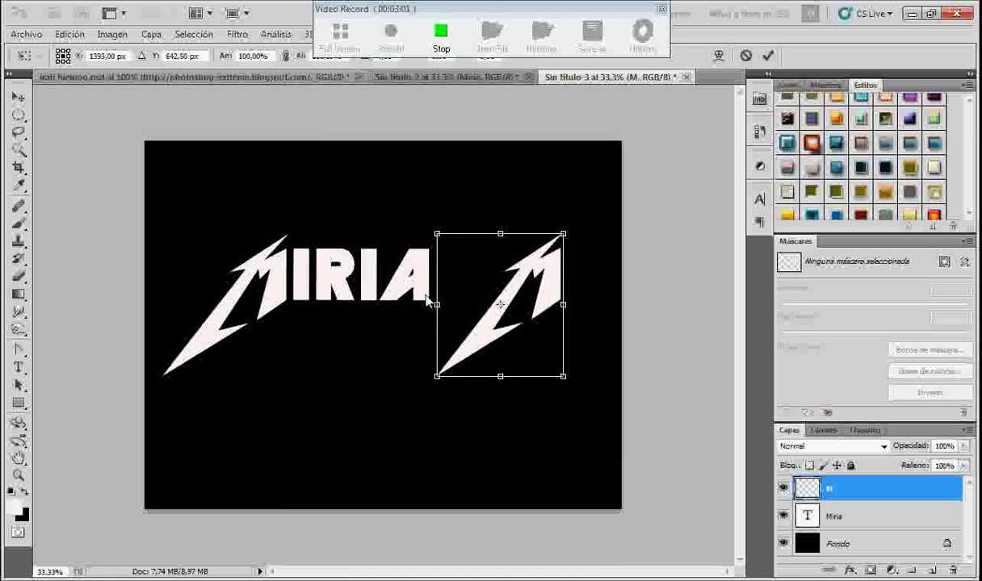
pyautogui.moveTo(428, 300); pyautogui.dragTo(673, 306)
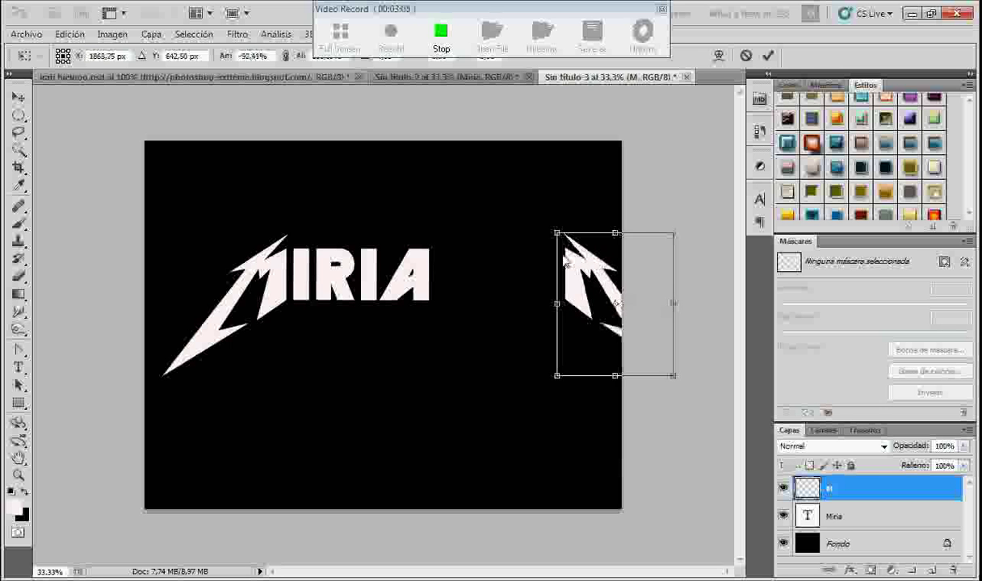
pyautogui.moveTo(566, 261); pyautogui.dragTo(472, 263)
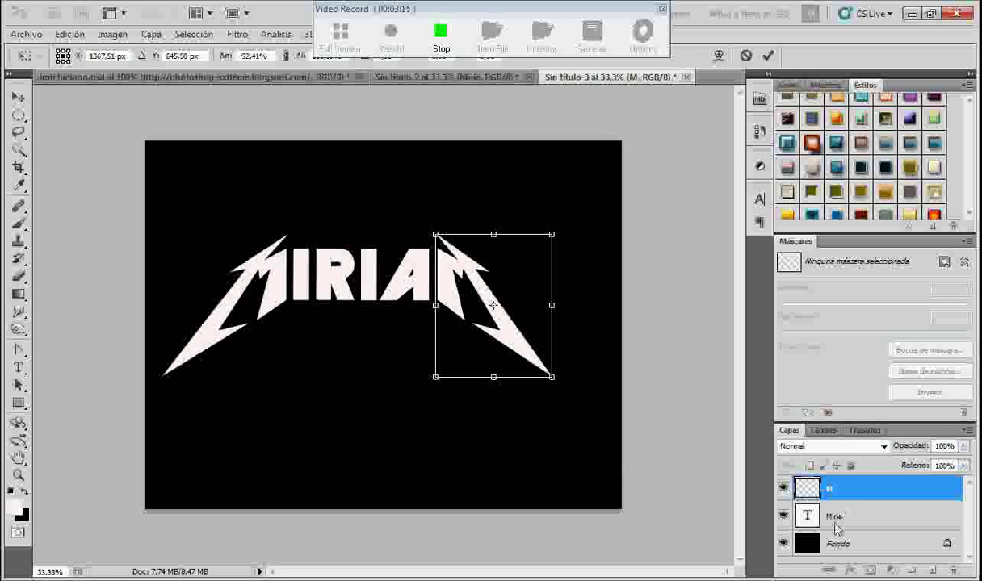
pyautogui.press('t')
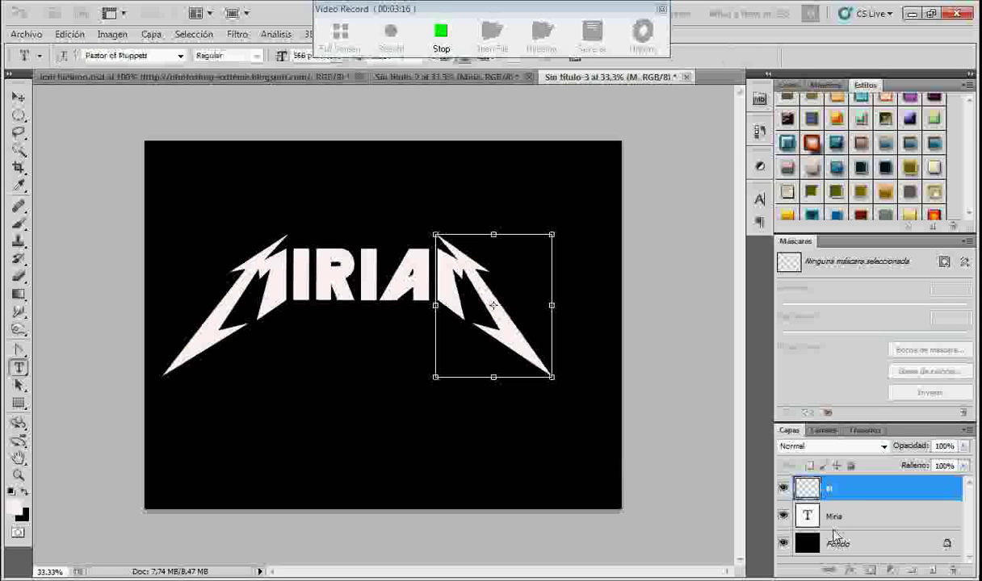
pyautogui.press('Return')
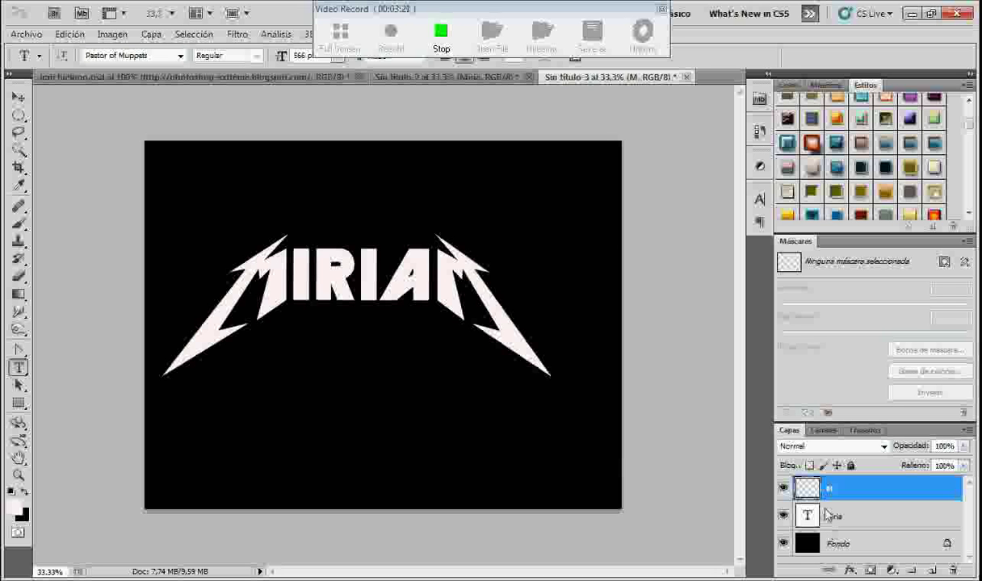
# Step: Rasterize the MIRIA and M layers and merge them into one layer
pyautogui.keyDown('shift'); pyautogui.click(828, 514); pyautogui.keyUp('shift')
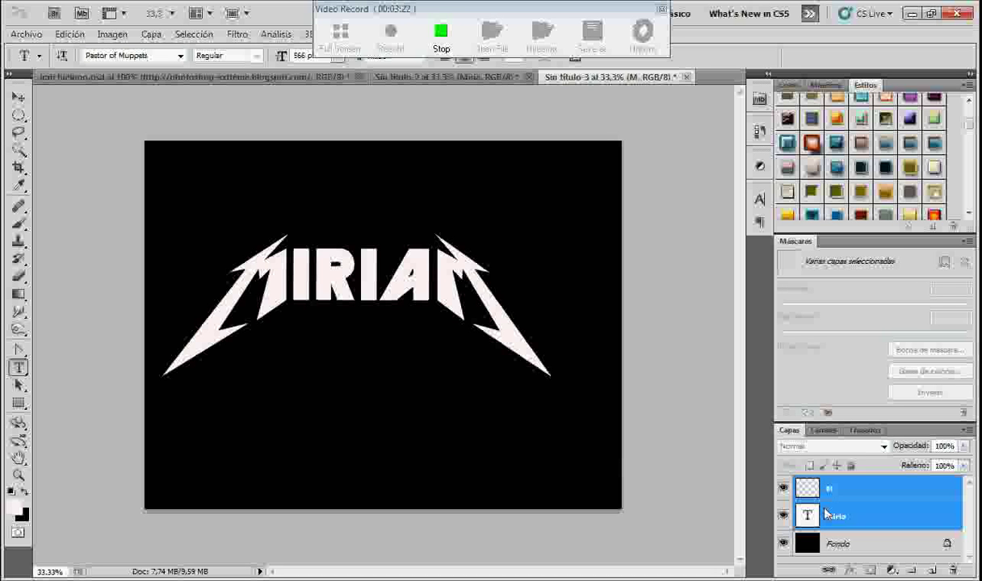
pyautogui.rightClick(828, 514)
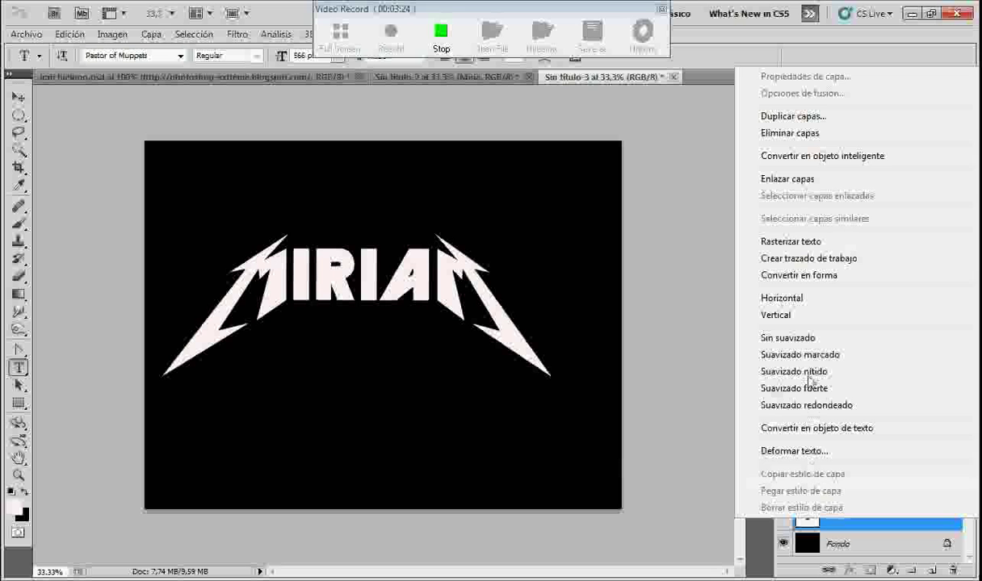
pyautogui.click(799, 240)
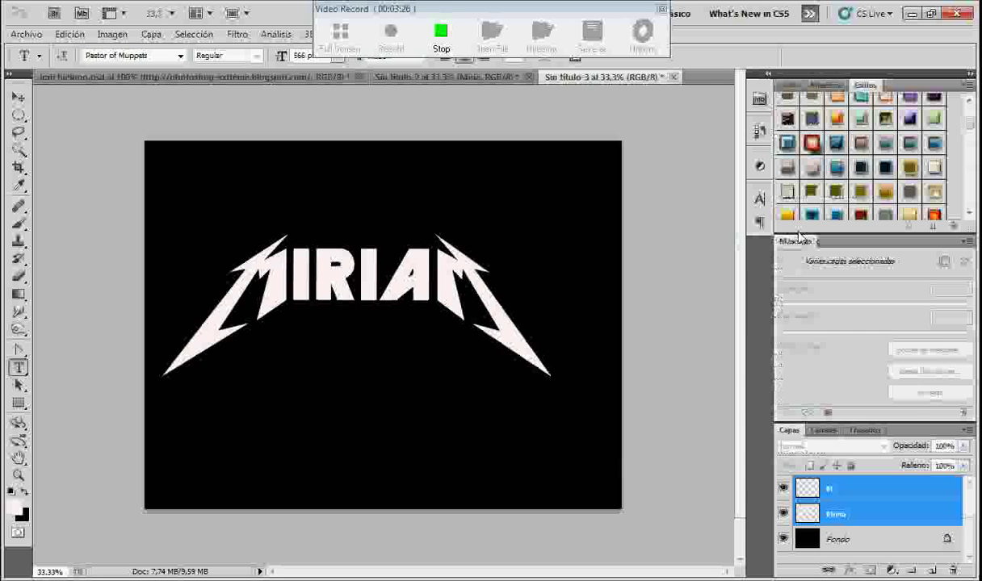
pyautogui.rightClick(829, 481)
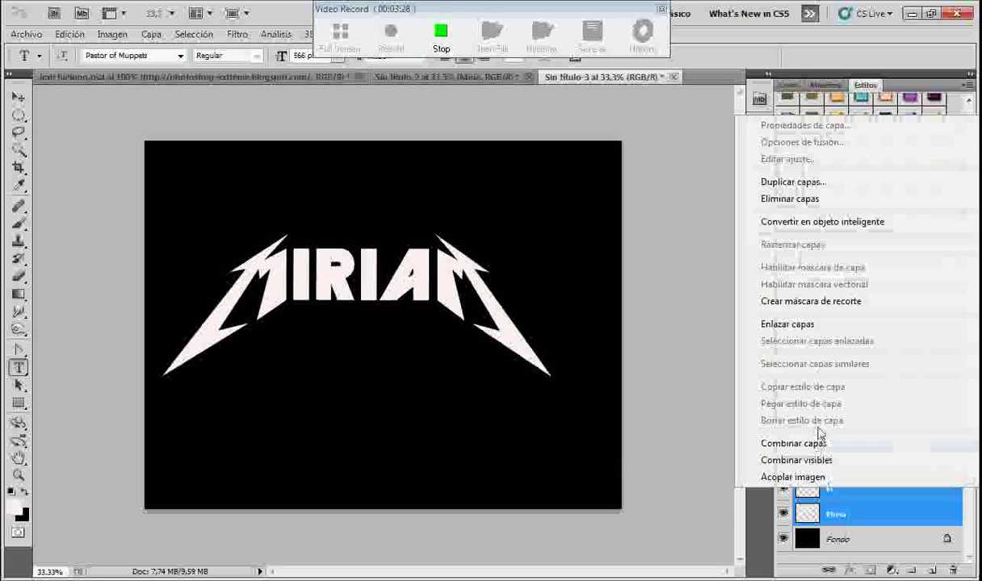
pyautogui.click(794, 443)
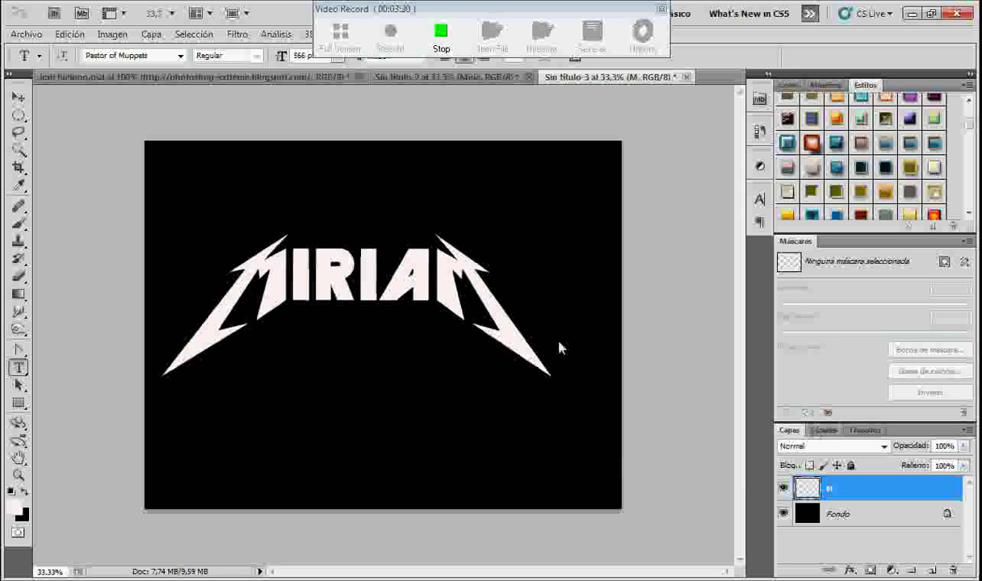
# Step: Reposition the merged MIRIAM logo and scale it up slightly
pyautogui.hotkey('ctrl', 't')
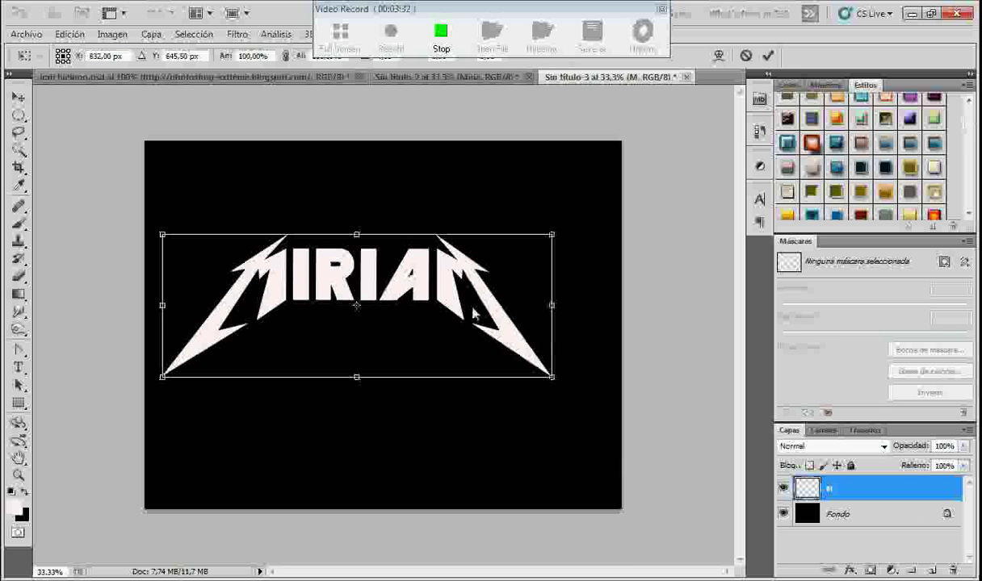
pyautogui.moveTo(467, 307); pyautogui.dragTo(453, 302)
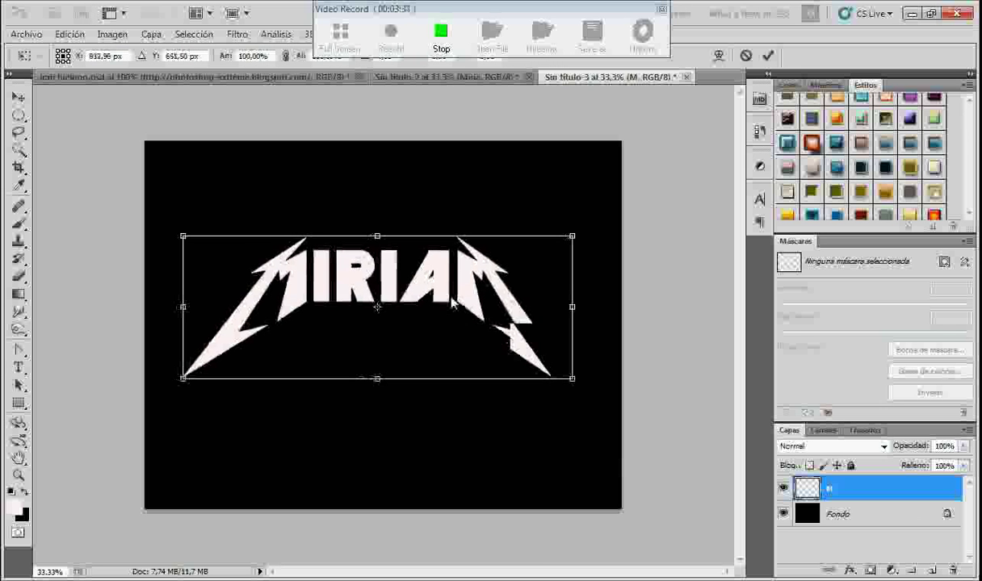
pyautogui.moveTo(570, 376); pyautogui.dragTo(582, 387)
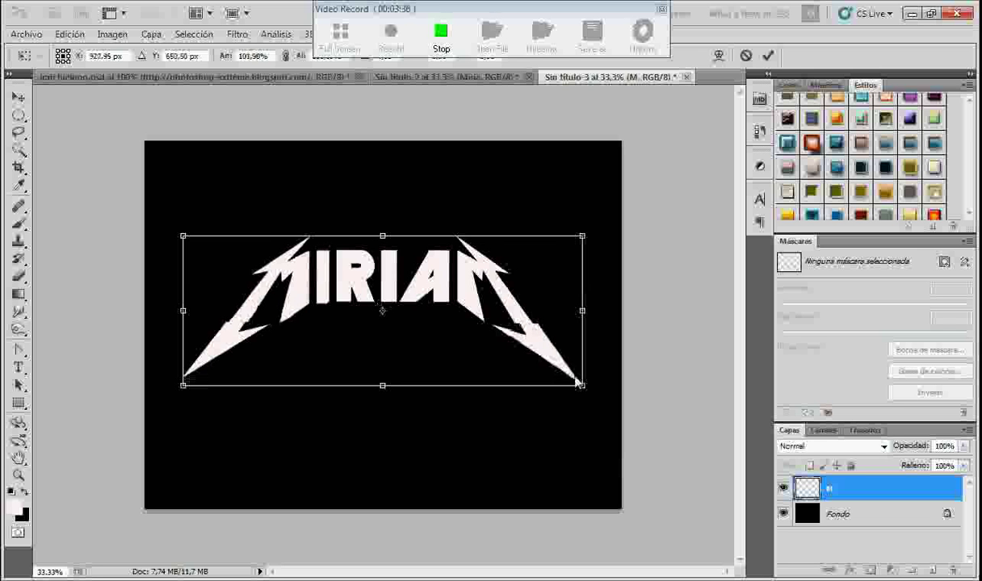
pyautogui.press('t')
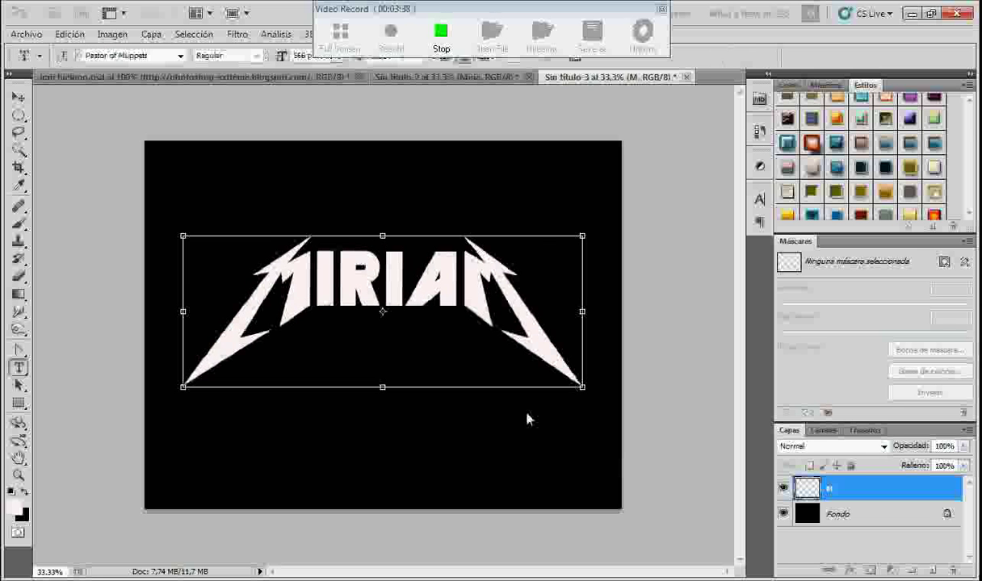
pyautogui.press('Return')
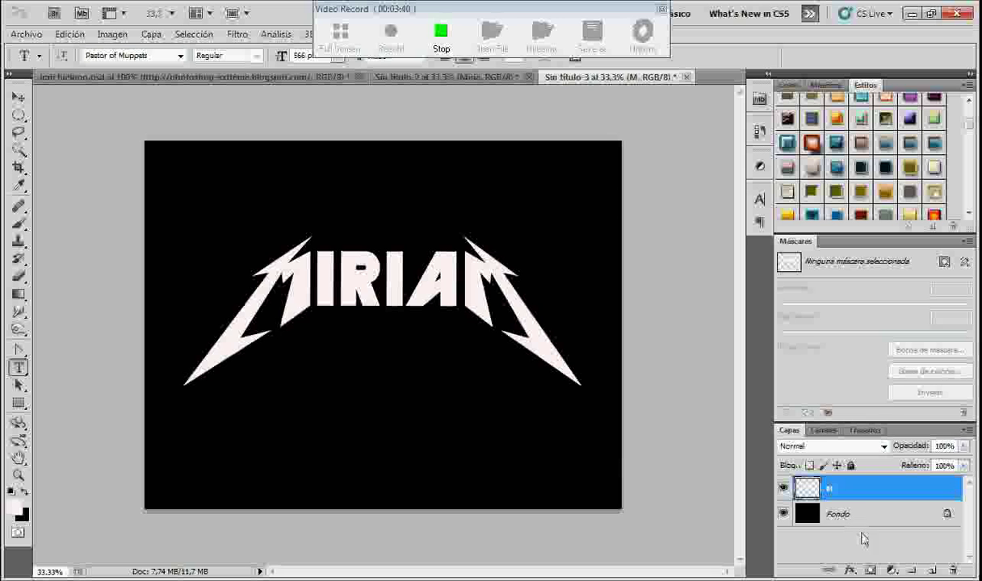
pyautogui.click(848, 568)
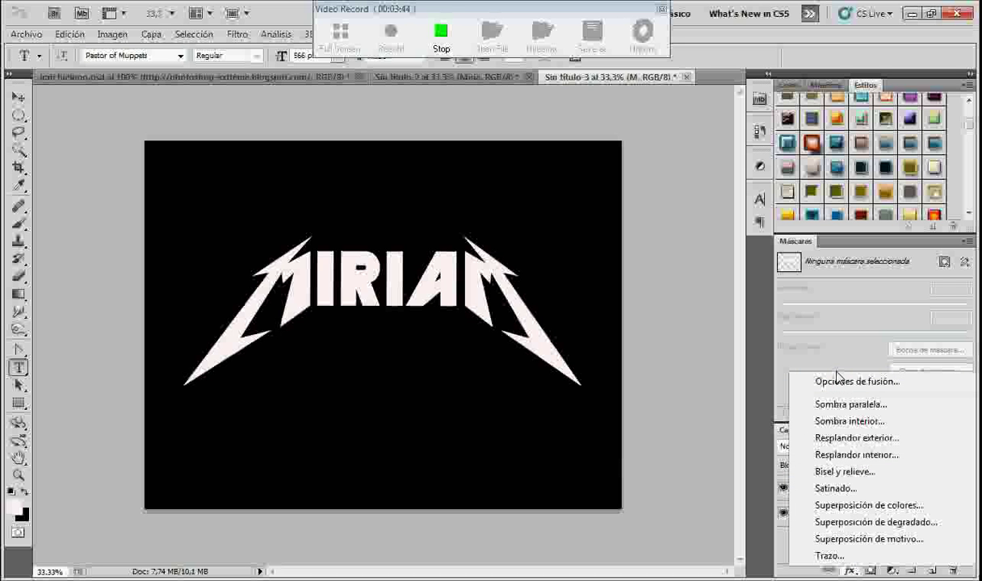
# Step: In the layer style blending options, enable drop shadow, inner shadow, outer glow and inner glow
pyautogui.press('h')
pyautogui.click(820, 382)
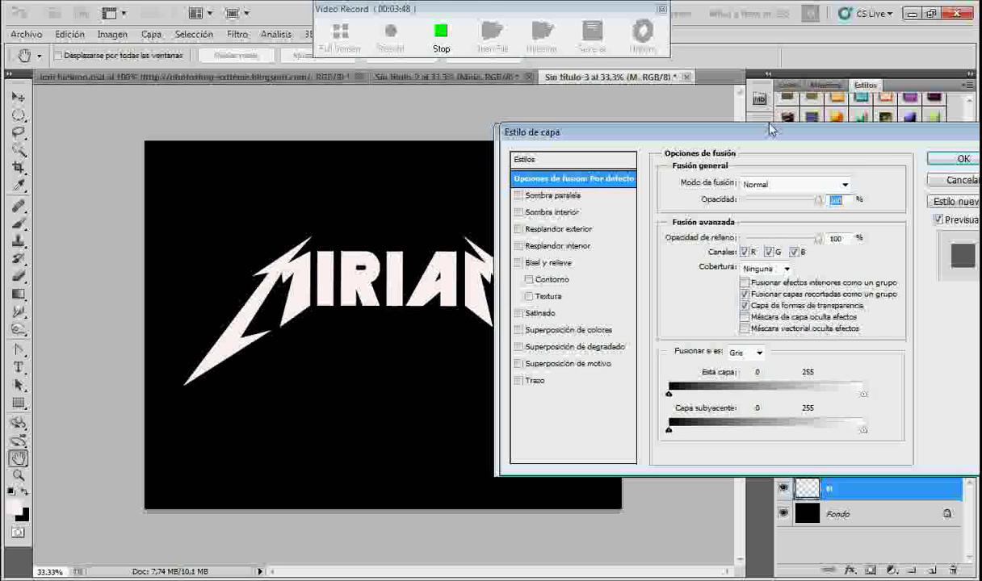
pyautogui.moveTo(743, 135); pyautogui.dragTo(787, 127)
pyautogui.click(525, 193)
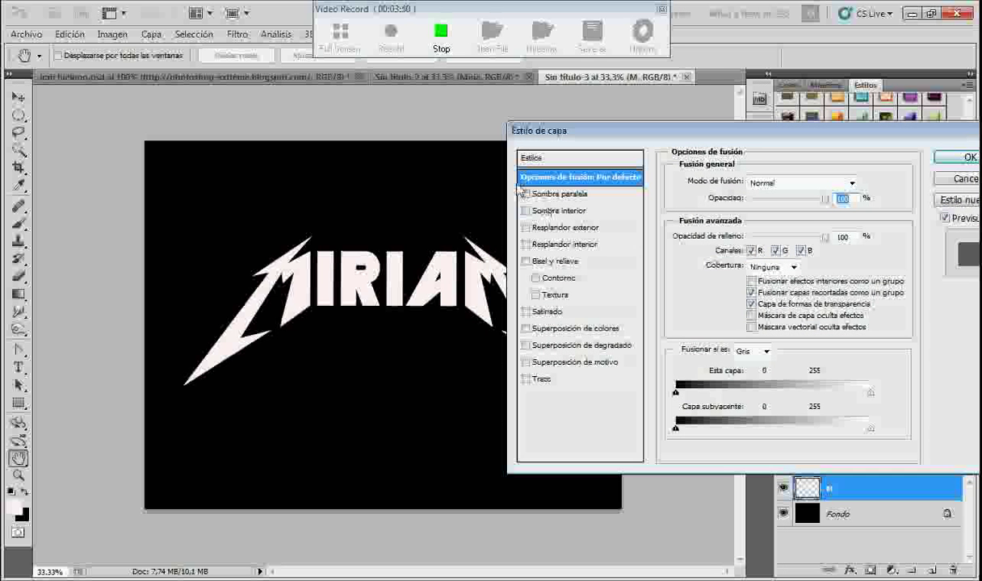
pyautogui.click(525, 210)
pyautogui.click(525, 227)
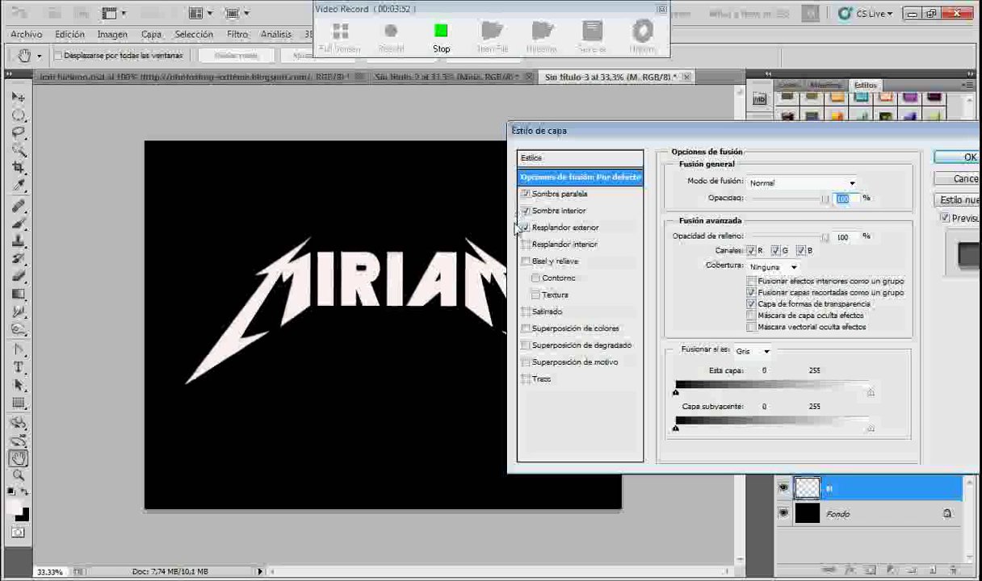
pyautogui.click(524, 244)
# Step: Add bevel and emboss and a satin effect to the MIRIAM logo, leaving colour overlay off
pyautogui.click(525, 261)
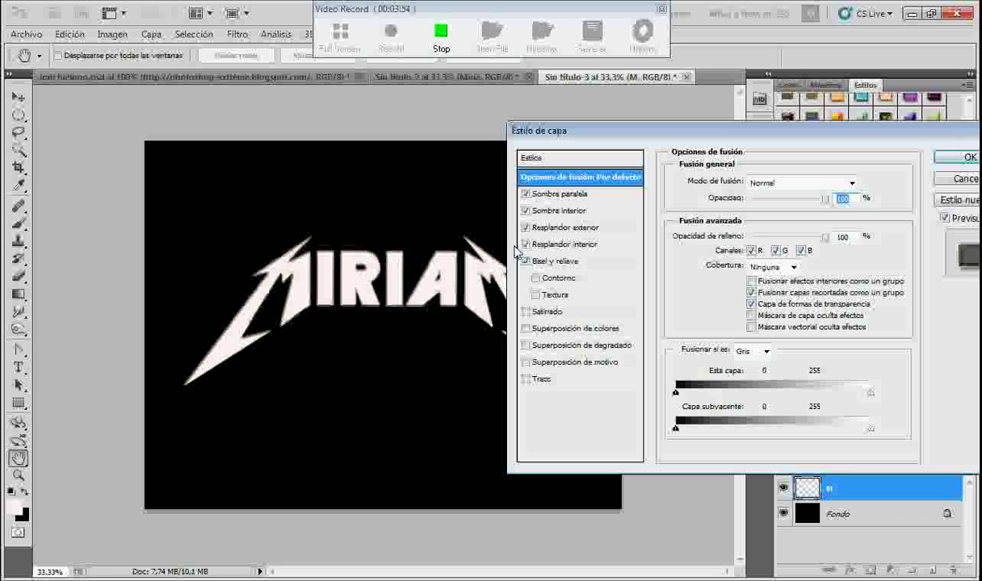
pyautogui.click(523, 327)
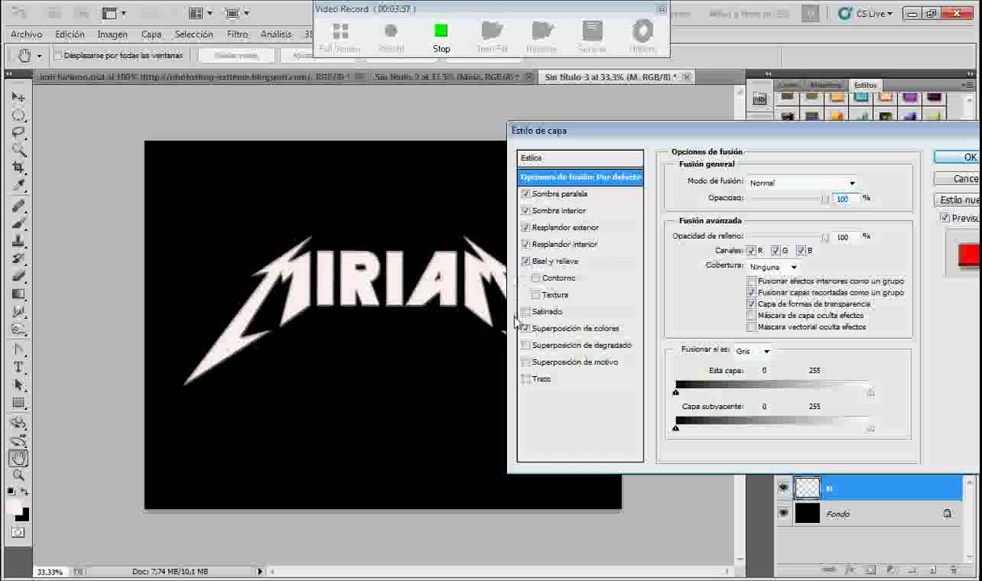
pyautogui.click(525, 328)
pyautogui.click(525, 311)
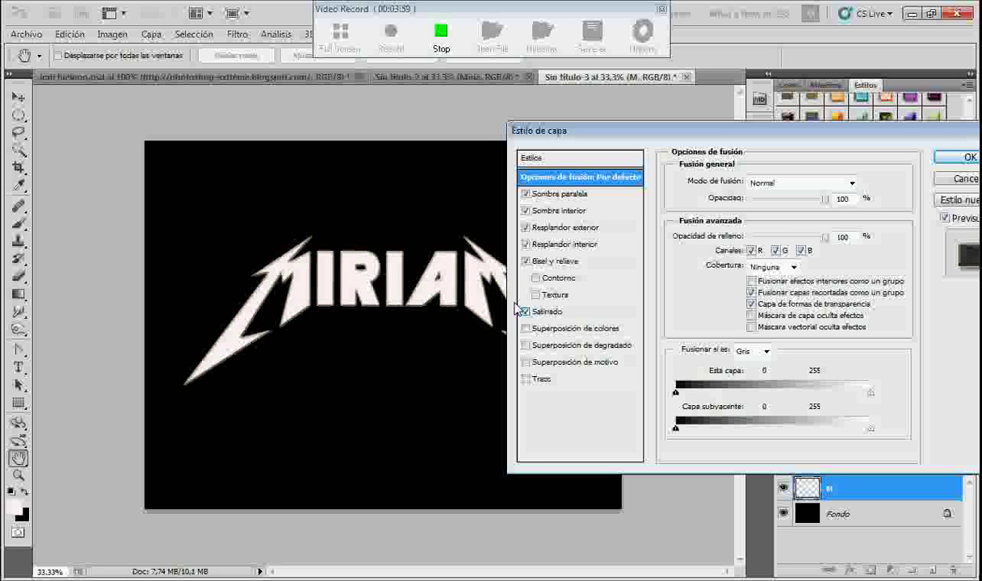
pyautogui.click(545, 311)
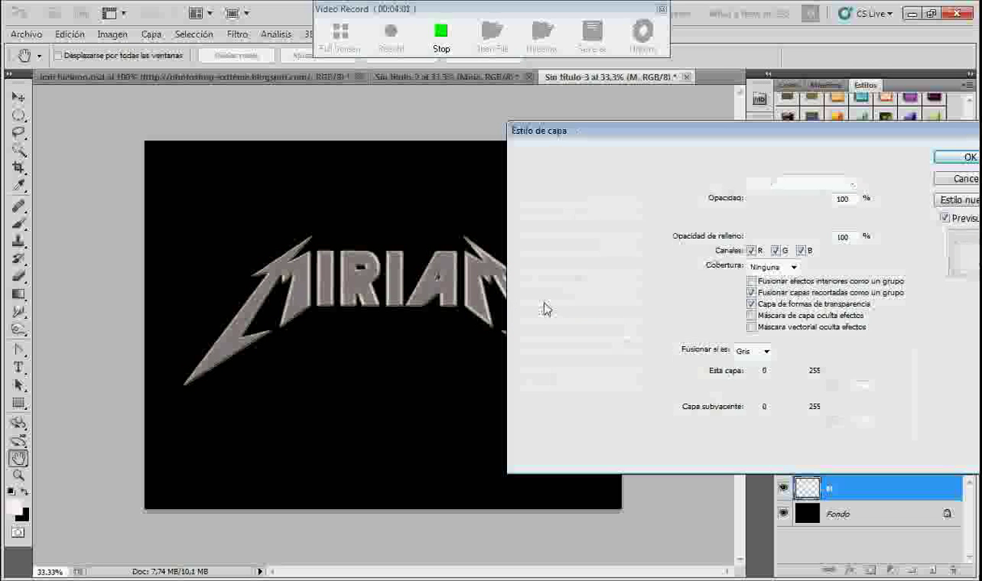
# Step: Set the satin angle to 56°, adjust its size, and apply the layer style to MIRIAM
pyautogui.moveTo(742, 219)
pyautogui.mouseDown()
pyautogui.moveTo(731, 211)
pyautogui.moveTo(752, 220)
pyautogui.moveTo(726, 212)
pyautogui.moveTo(774, 196)
pyautogui.mouseUp()
pyautogui.click(775, 196)
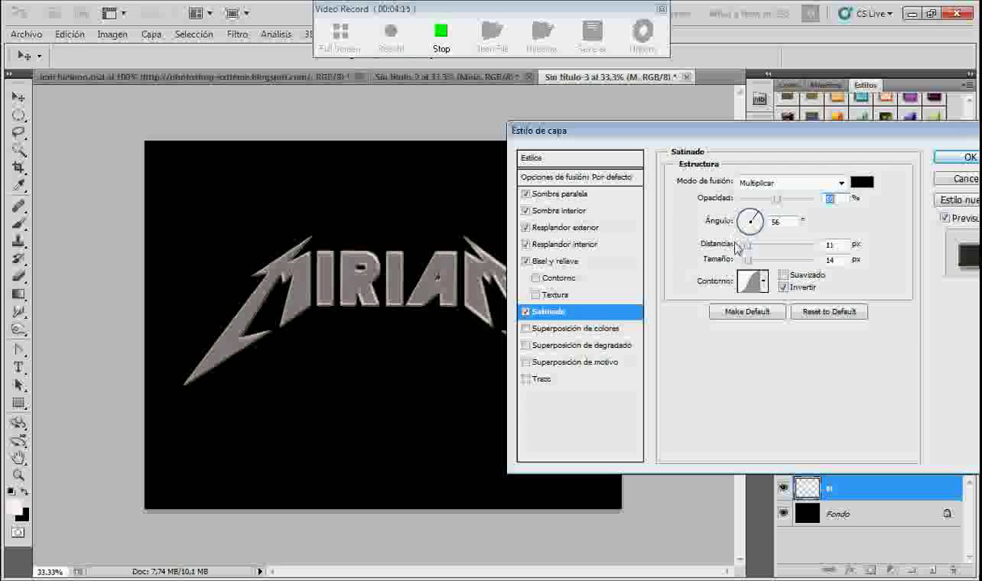
pyautogui.moveTo(749, 259)
pyautogui.mouseDown()
pyautogui.moveTo(731, 250)
pyautogui.moveTo(745, 250)
pyautogui.mouseUp()
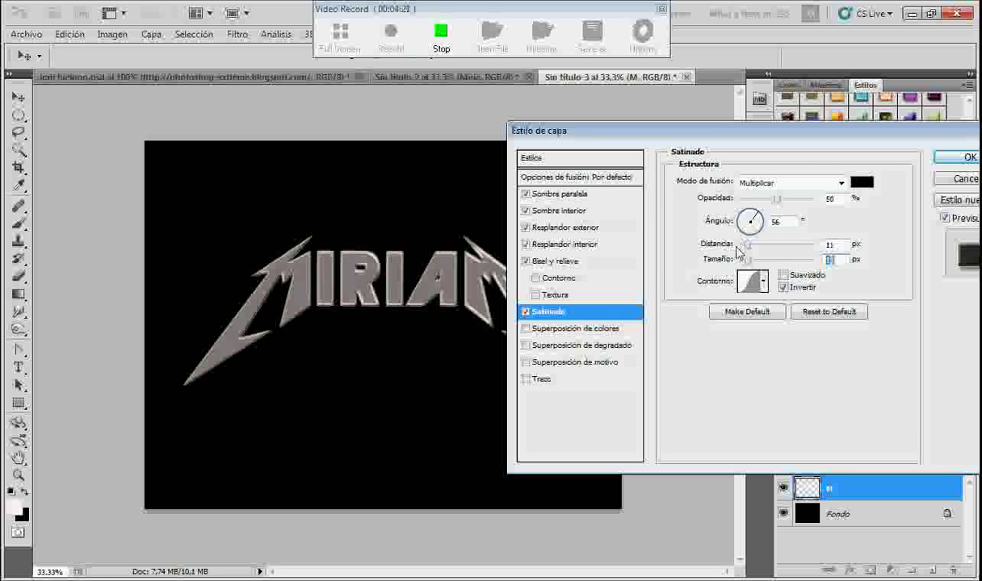
pyautogui.moveTo(814, 136); pyautogui.dragTo(739, 135)
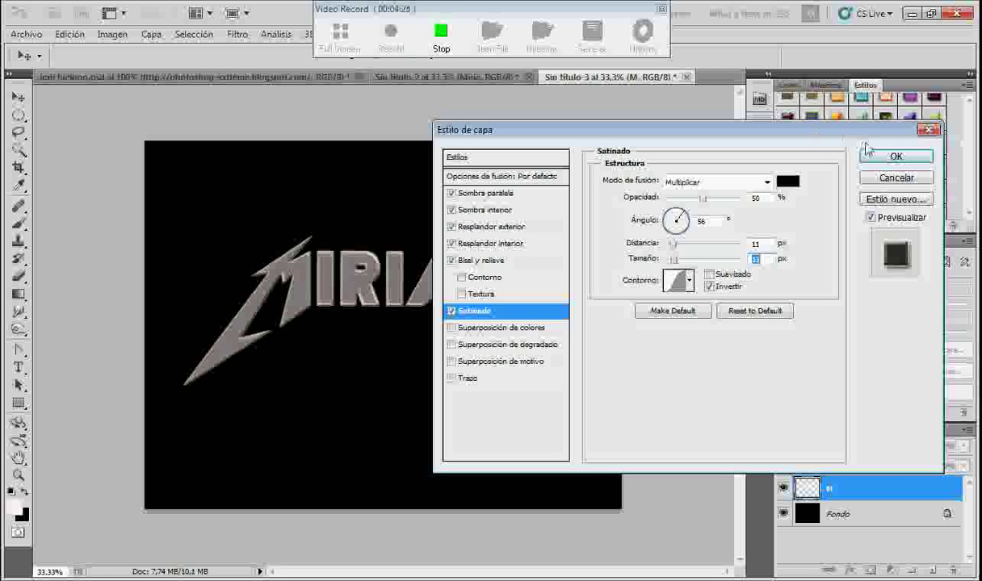
pyautogui.click(868, 155)
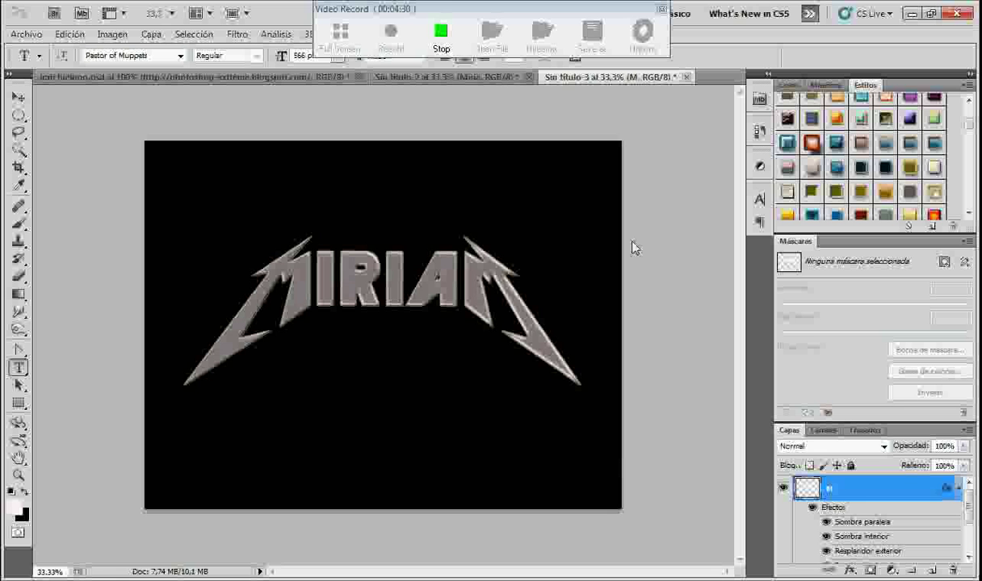
# Step: Review the ADRIAN and MIRIAM logo documents, then switch to irati hielooo.psd
pyautogui.click(490, 75)
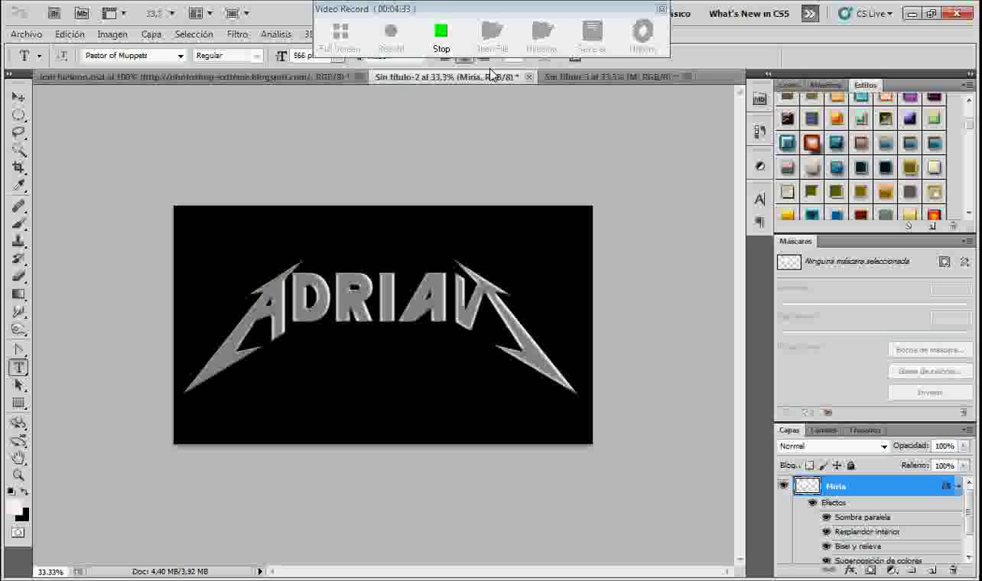
pyautogui.click(556, 74)
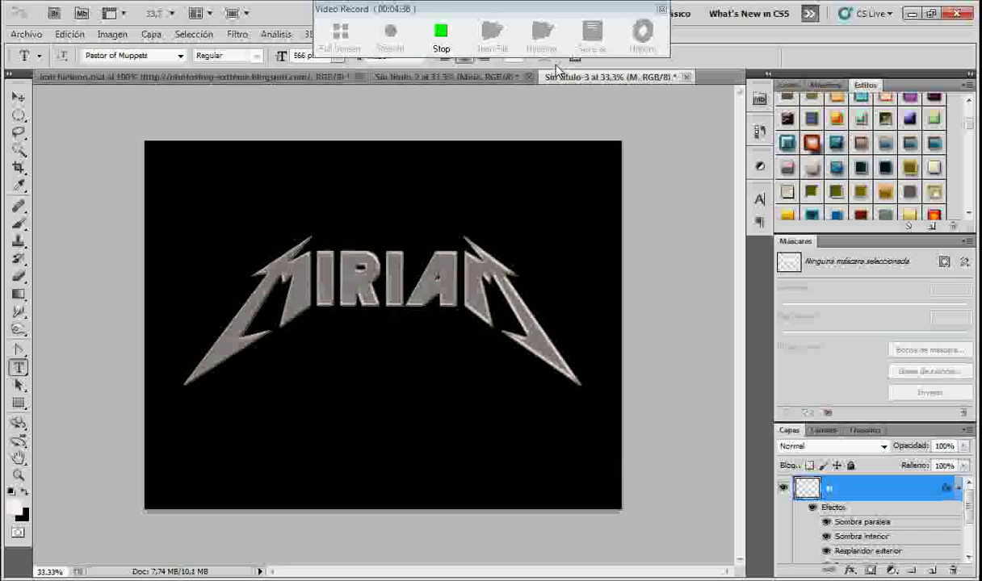
pyautogui.click(281, 73)
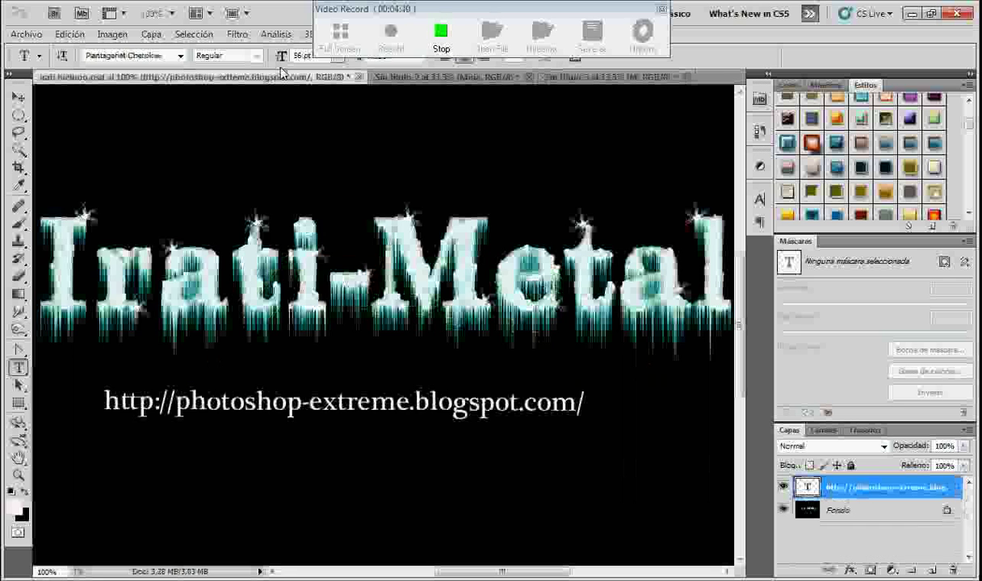